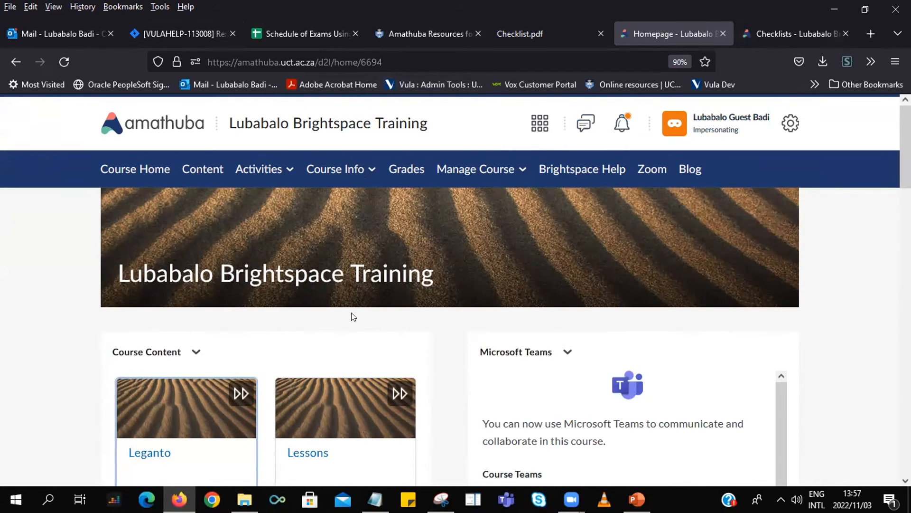
Open the Course Administration page of the Brightspace training course
scroll(354, 314, down, 4)
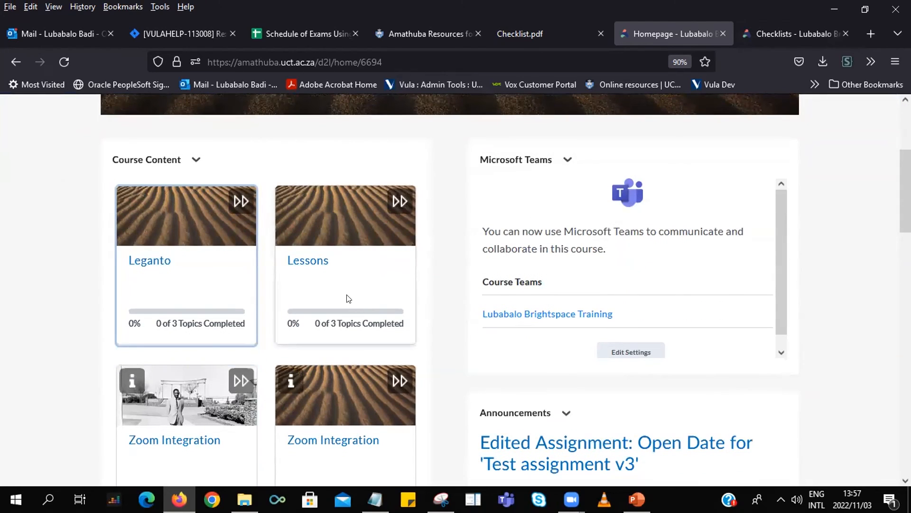
scroll(369, 304, up, 1)
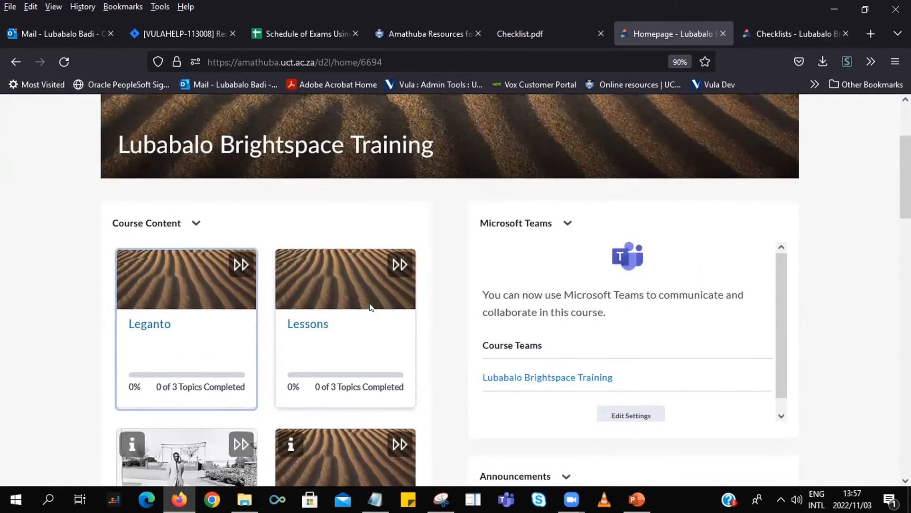
scroll(372, 322, up, 2)
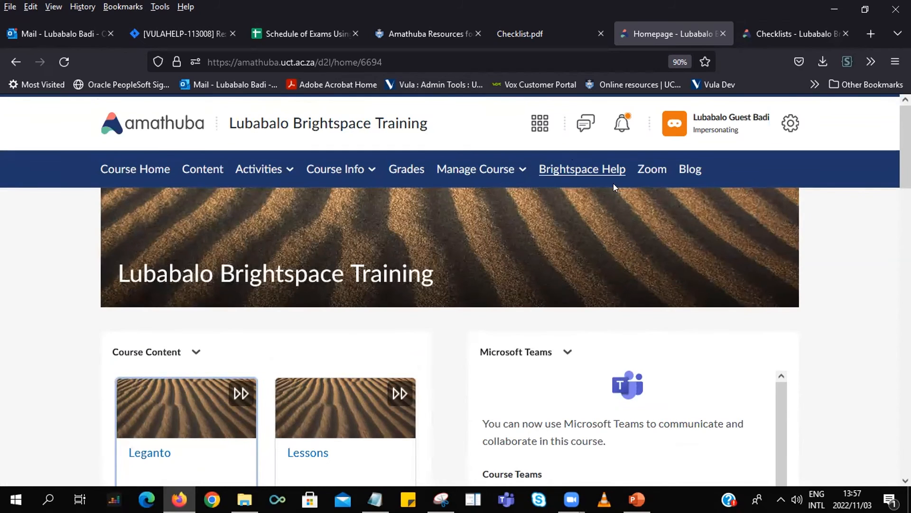
click(511, 171)
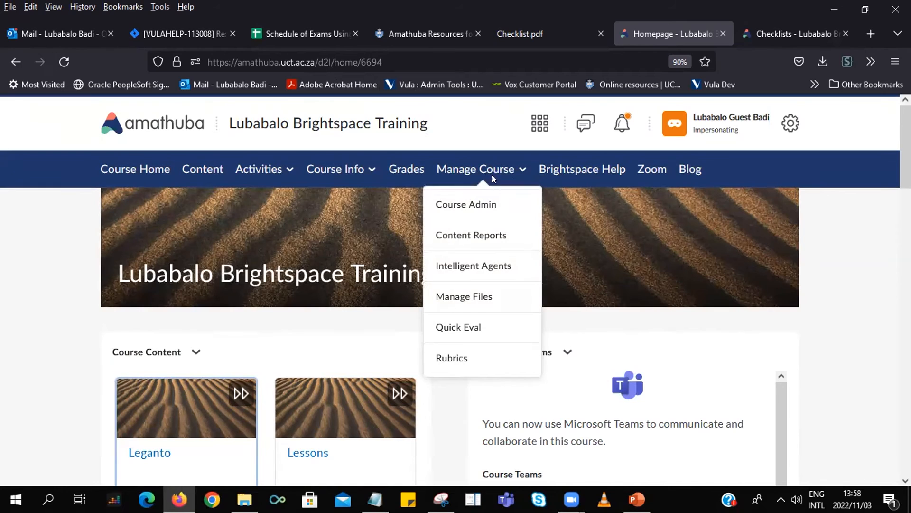
click(466, 209)
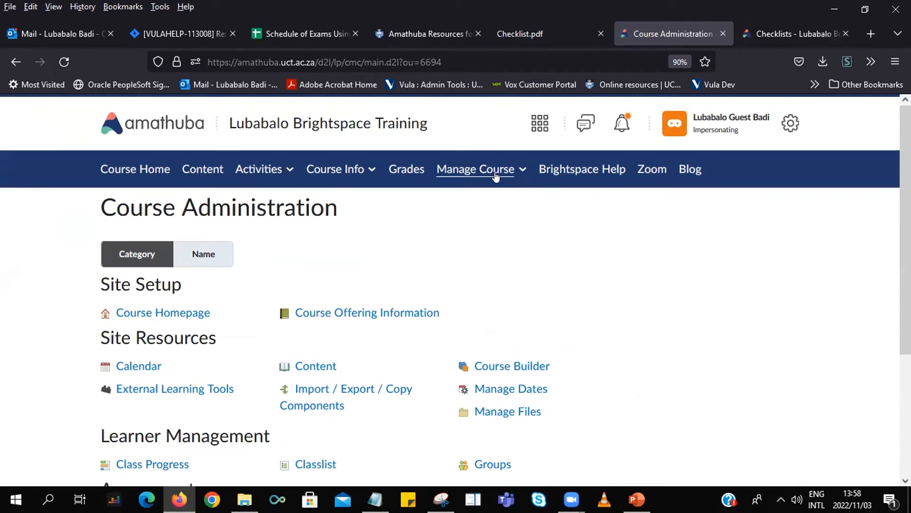
Look over the Course Administration tool categories and open Course Offering Information
scroll(493, 265, down, 1)
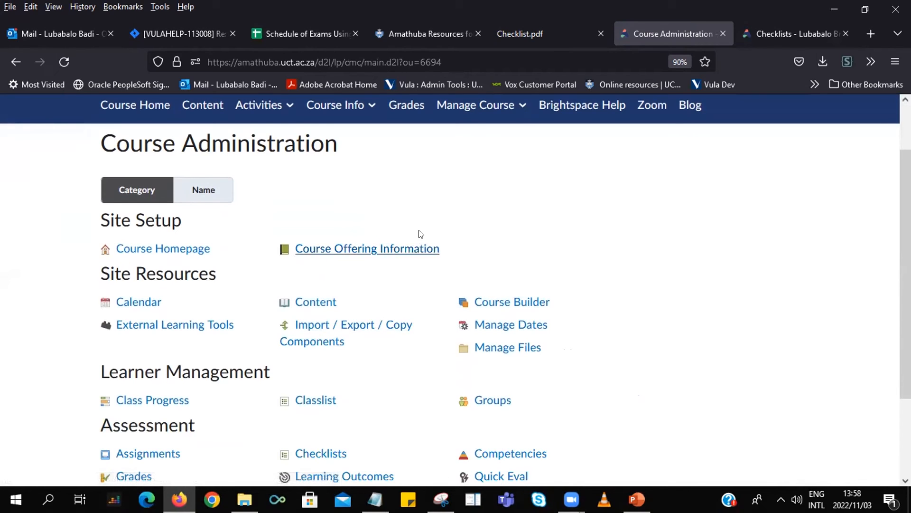
scroll(410, 245, down, 2)
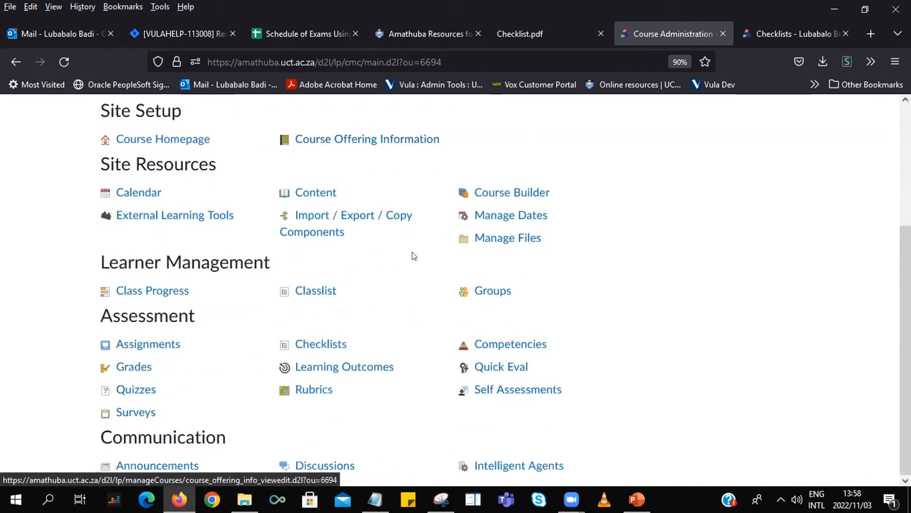
scroll(412, 276, up, 3)
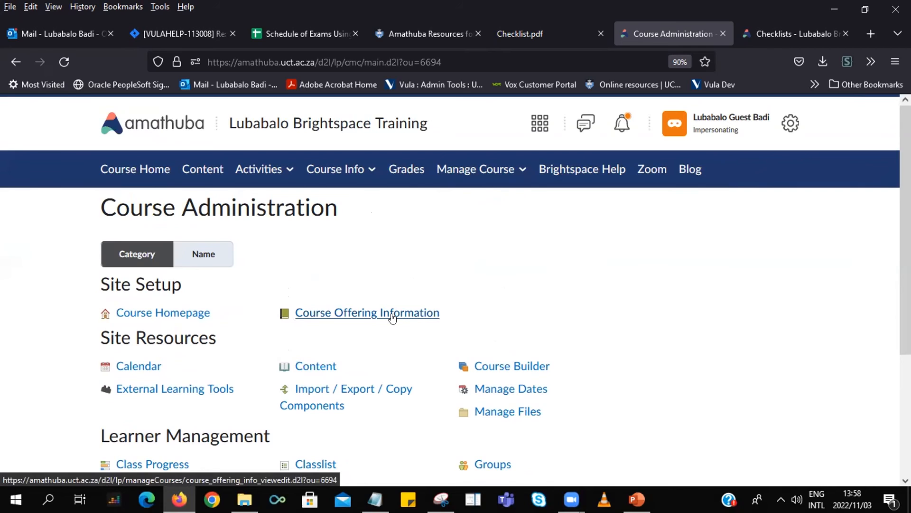
click(415, 312)
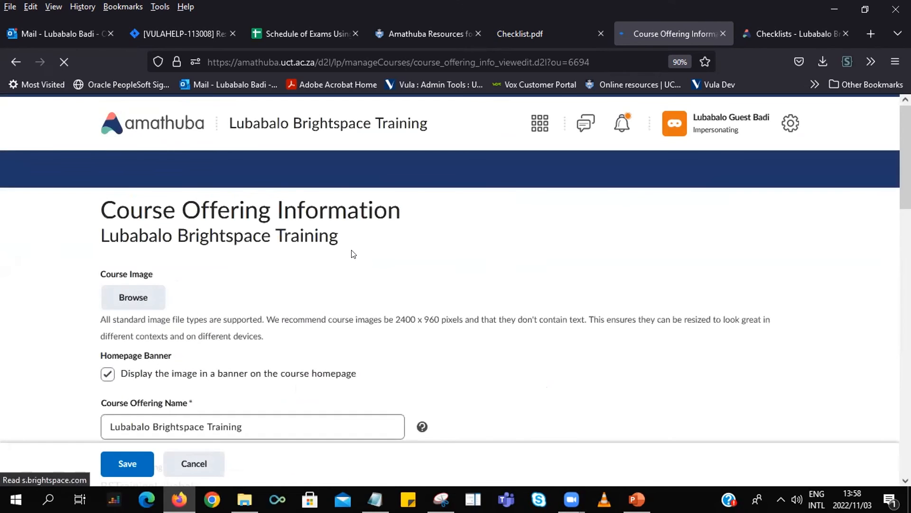
Review the course offering settings, including the Active status, dates and description, and leave the page without saving
scroll(353, 260, down, 8)
scroll(376, 274, down, 14)
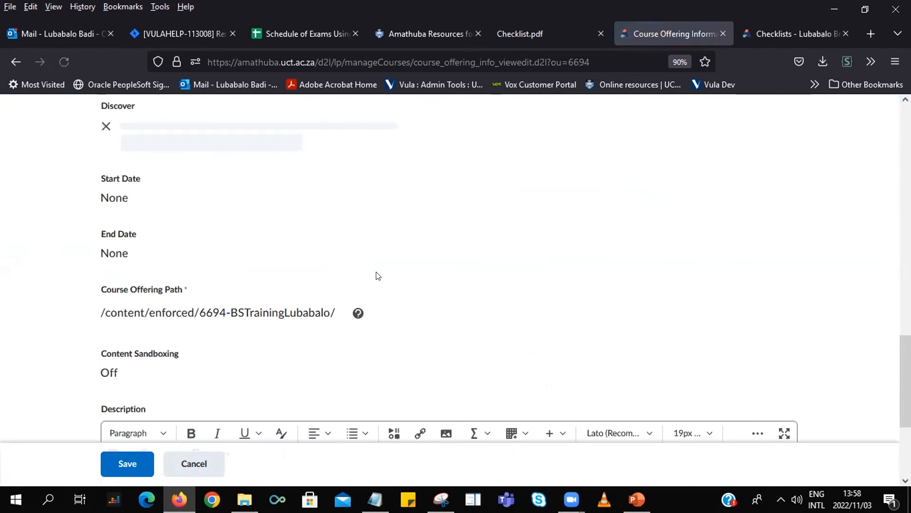
scroll(260, 321, up, 11)
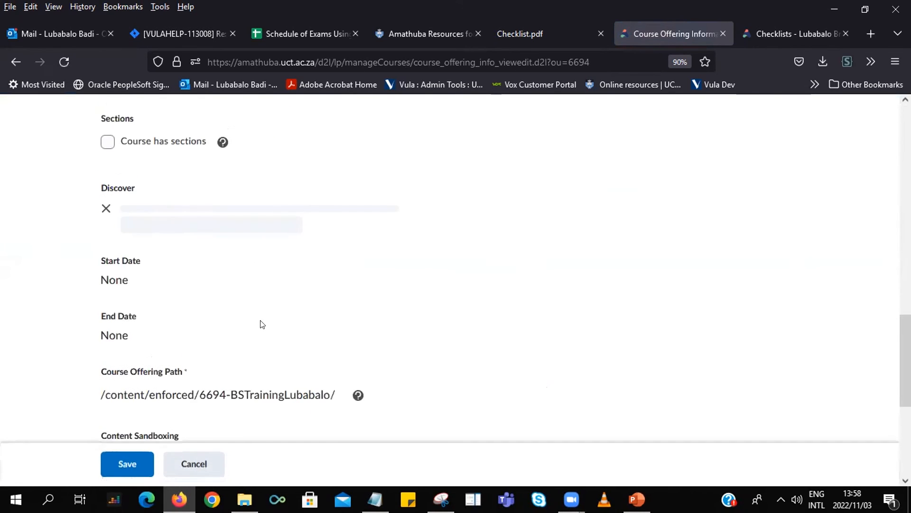
scroll(262, 321, down, 4)
scroll(262, 321, up, 4)
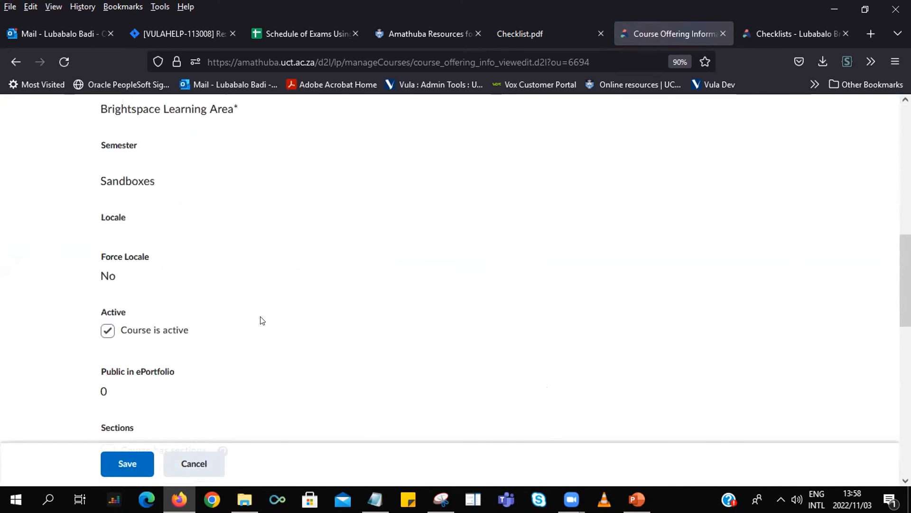
double_click(112, 311)
scroll(109, 336, down, 10)
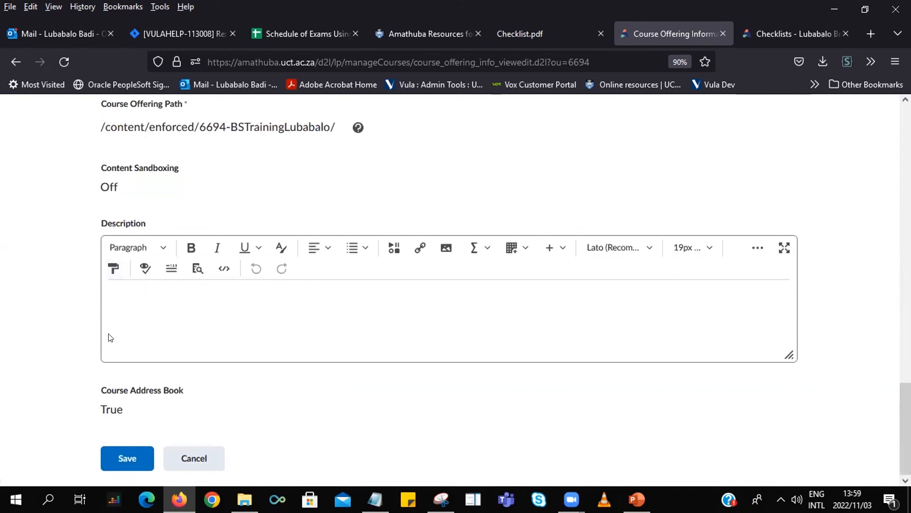
click(189, 459)
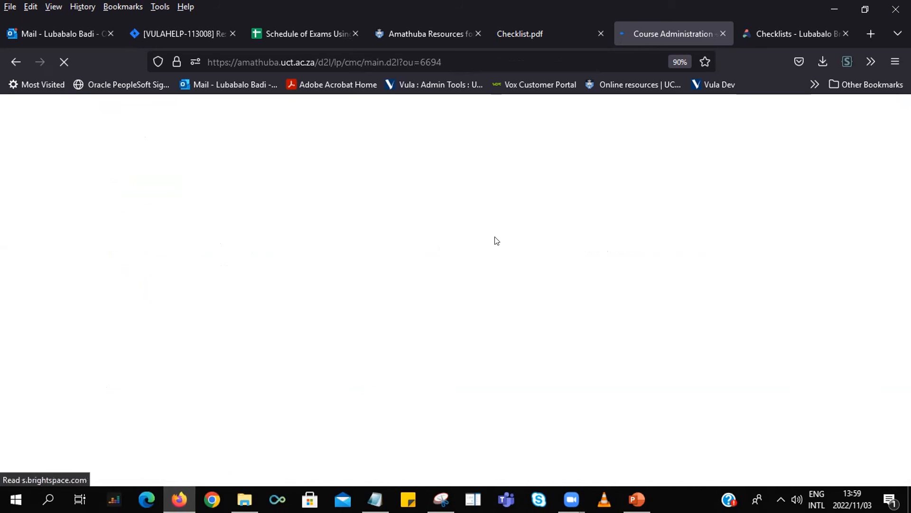
Look through the administration tools by category, list them by name, and return to the category view
scroll(390, 285, down, 1)
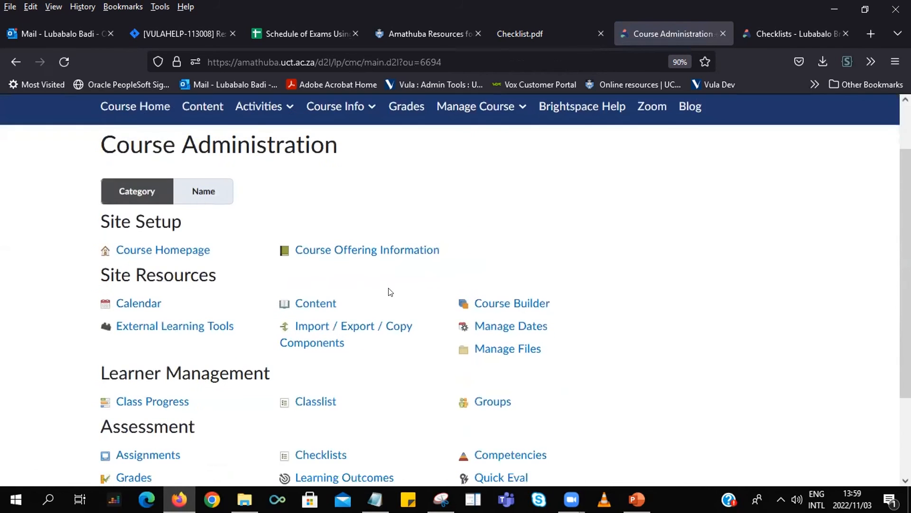
scroll(209, 349, down, 1)
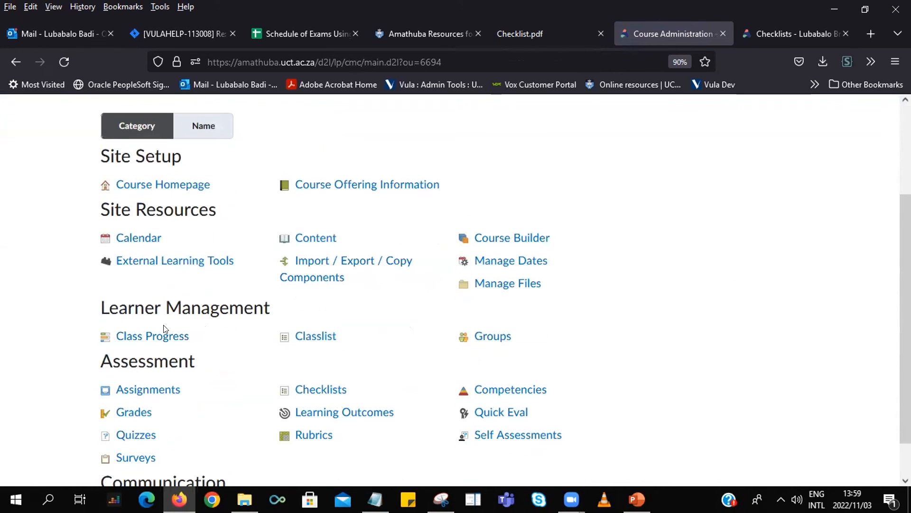
scroll(273, 372, down, 1)
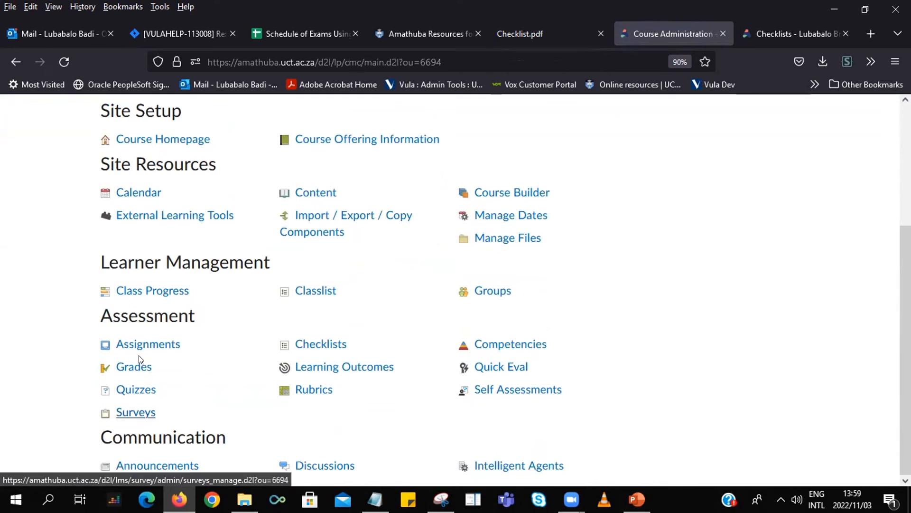
scroll(99, 233, up, 2)
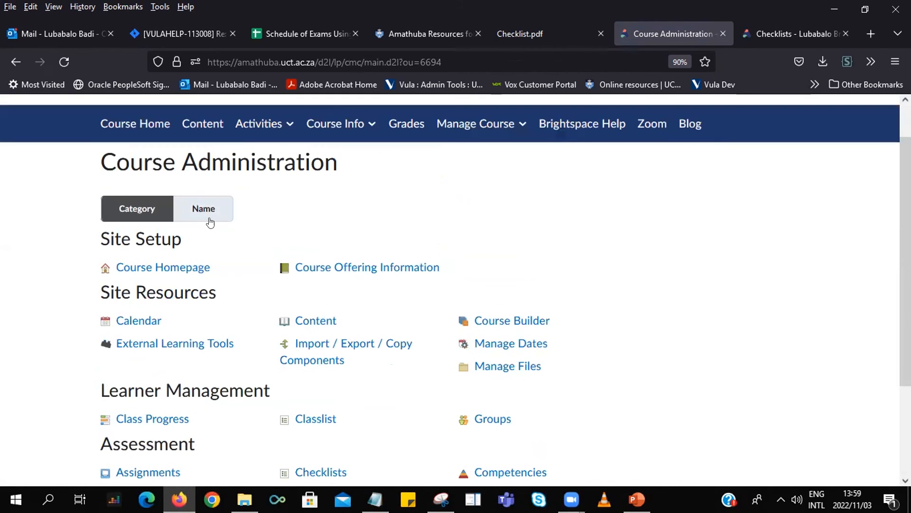
scroll(195, 218, down, 1)
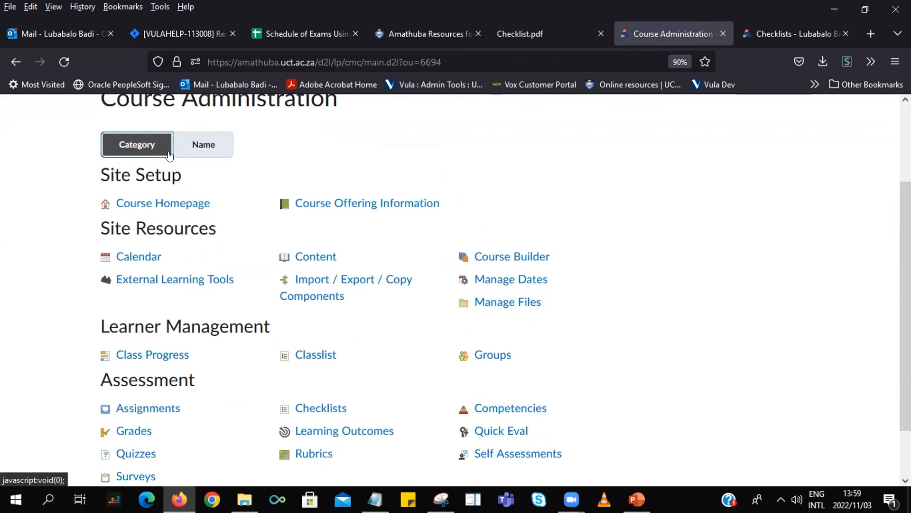
click(198, 145)
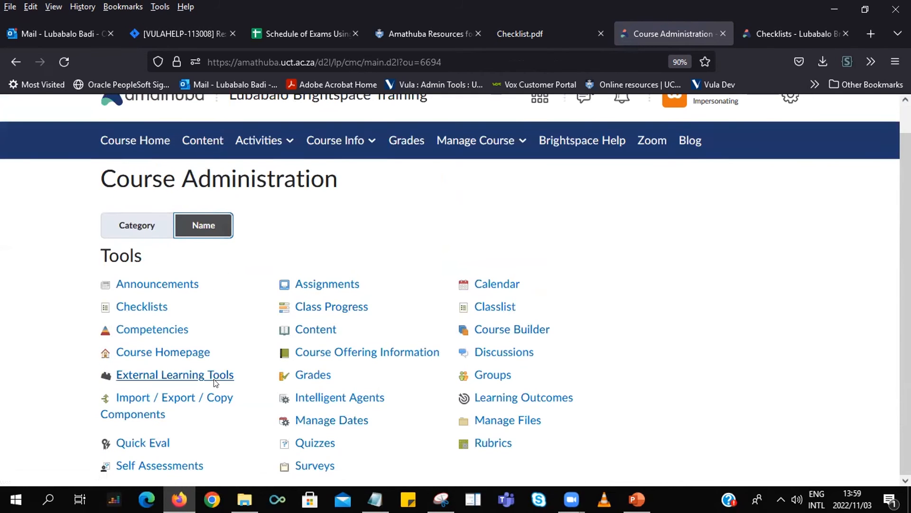
click(132, 237)
scroll(148, 350, down, 3)
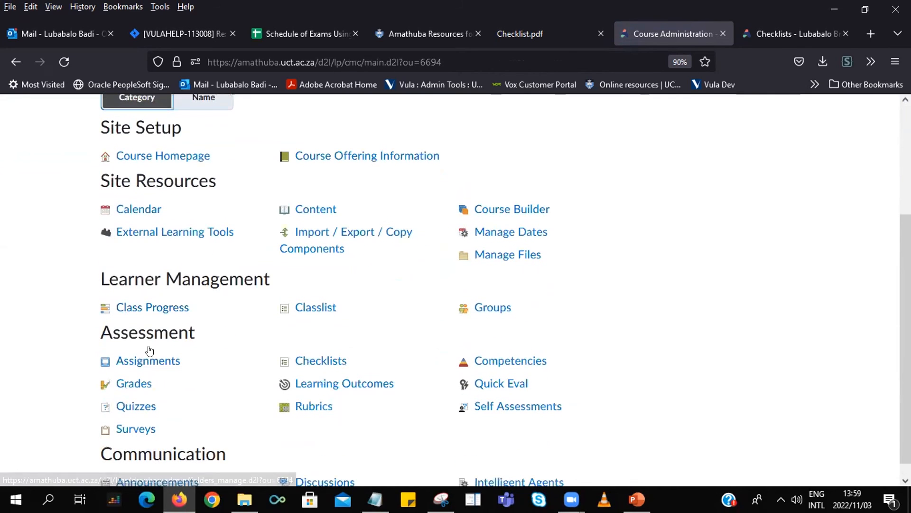
Open the Checklists tool from the Assessment category
scroll(150, 350, down, 1)
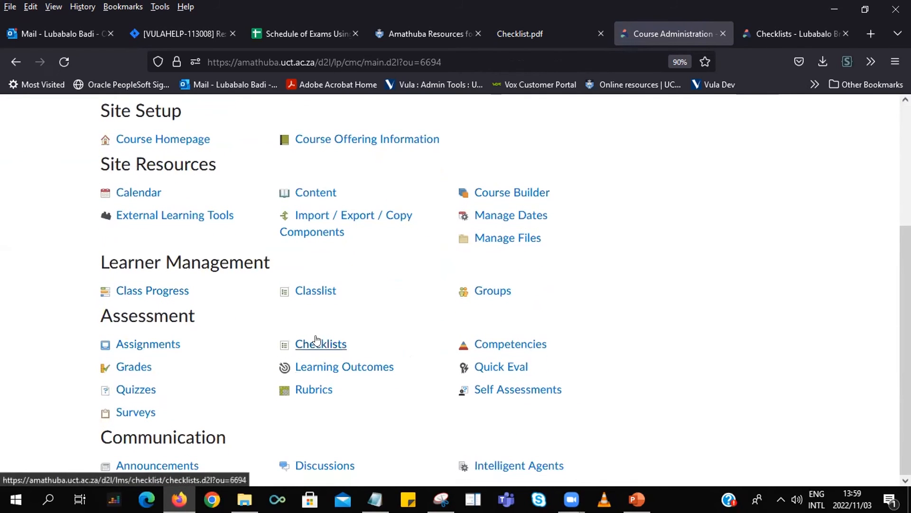
drag(197, 317, 94, 317)
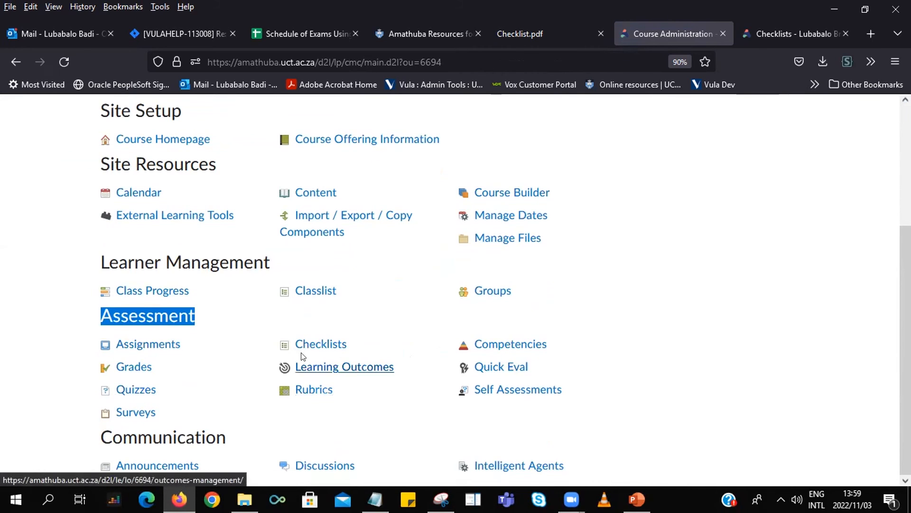
click(316, 344)
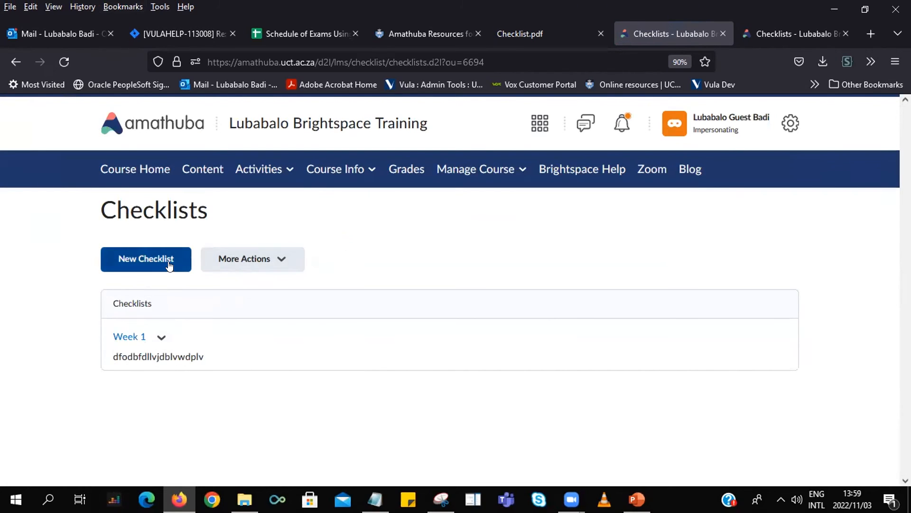
Start a new checklist and name it "Week 2"
click(167, 259)
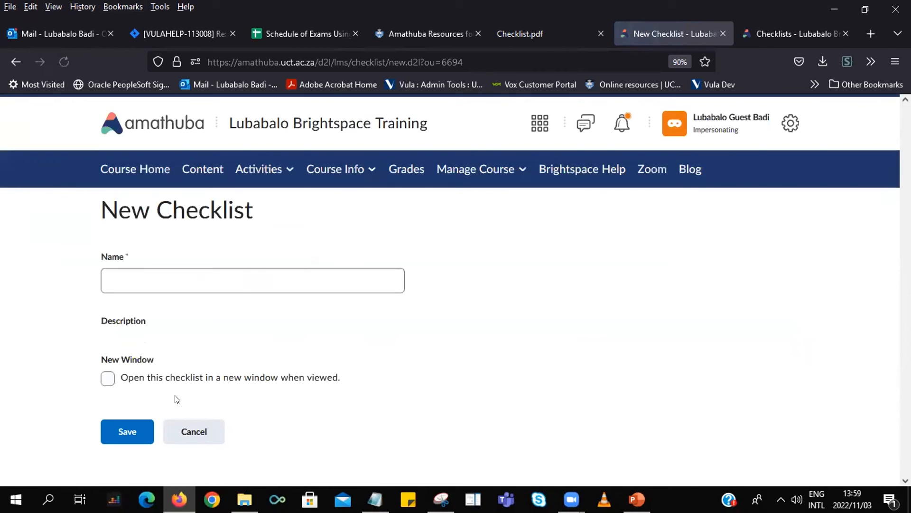
click(188, 275)
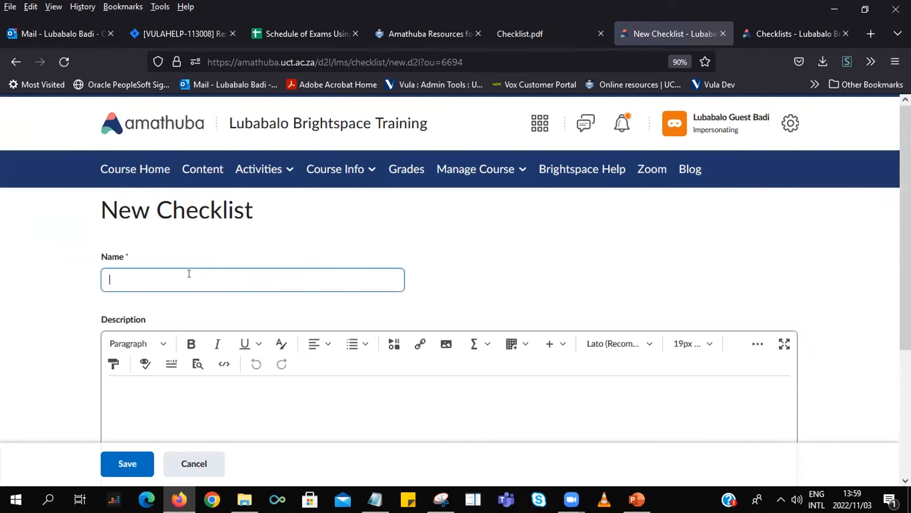
text(E)
key(BackSpace)
text(Week 2)
Enter the placeholder description "fjbf lndfkdfhb flindf idfkb" and save the new checklist
scroll(300, 253, down, 4)
click(300, 254)
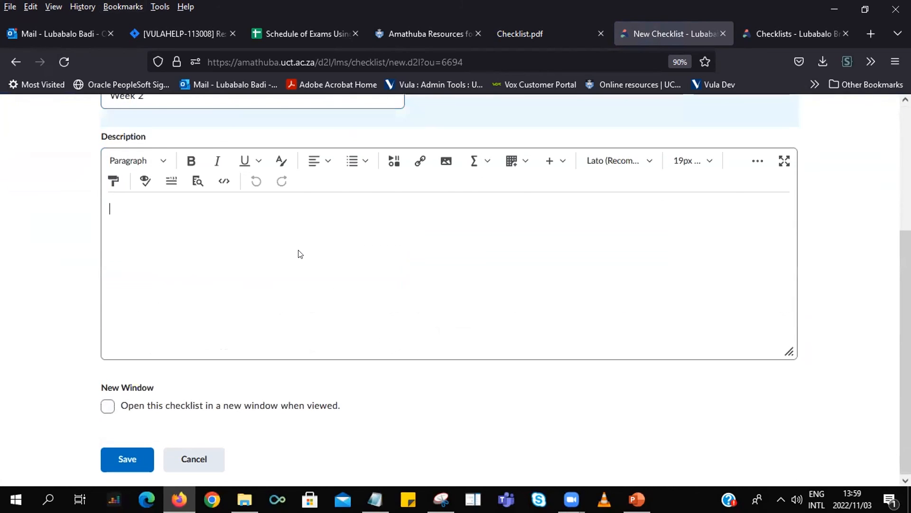
text(fjbf lndfkdfhb flindf idfkb)
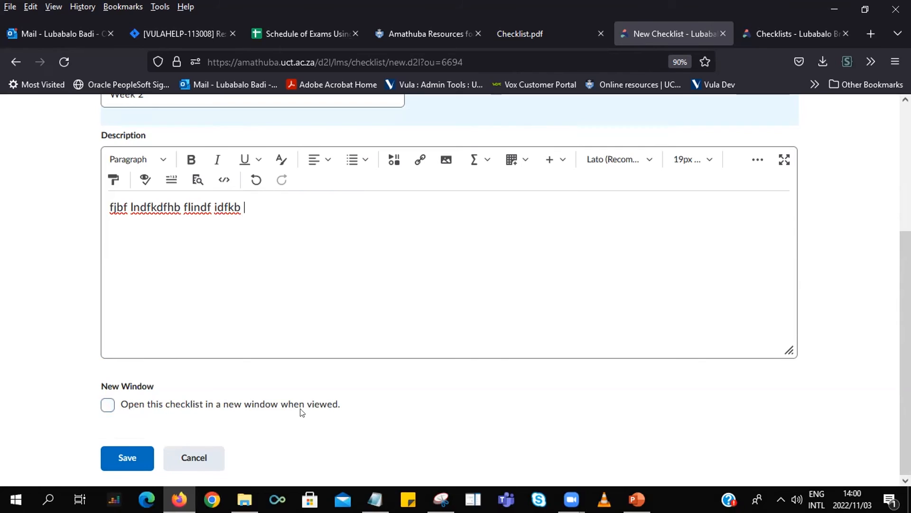
drag(235, 416, 246, 471)
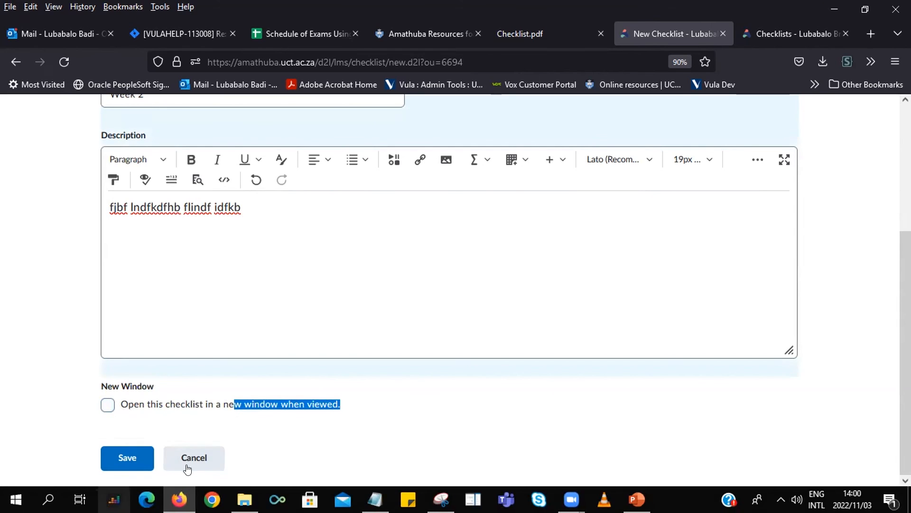
click(126, 458)
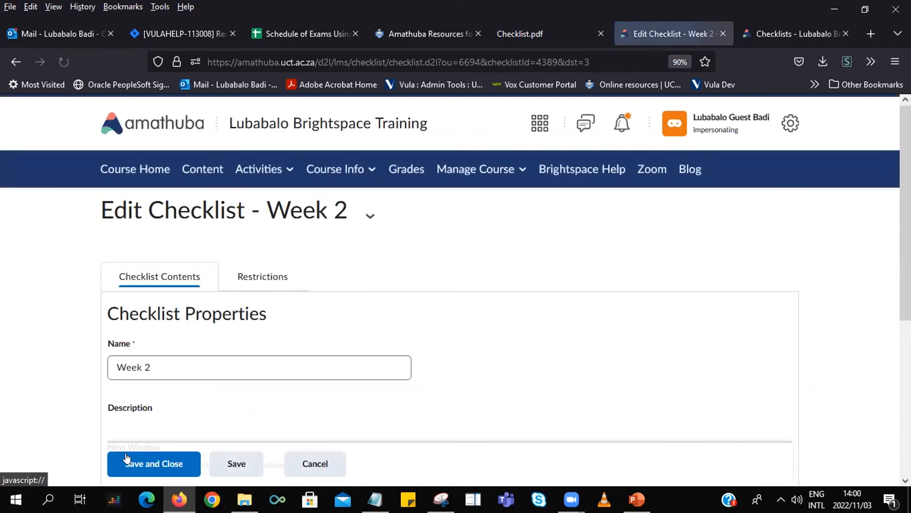
Review the Week 2 checklist's properties and open the form for adding a new item to it
scroll(185, 380, down, 3)
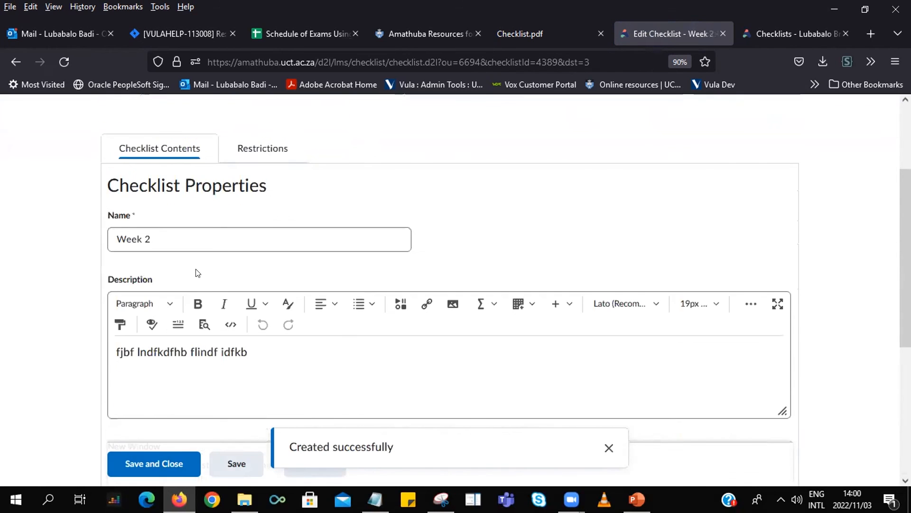
scroll(132, 264, up, 1)
scroll(154, 224, up, 2)
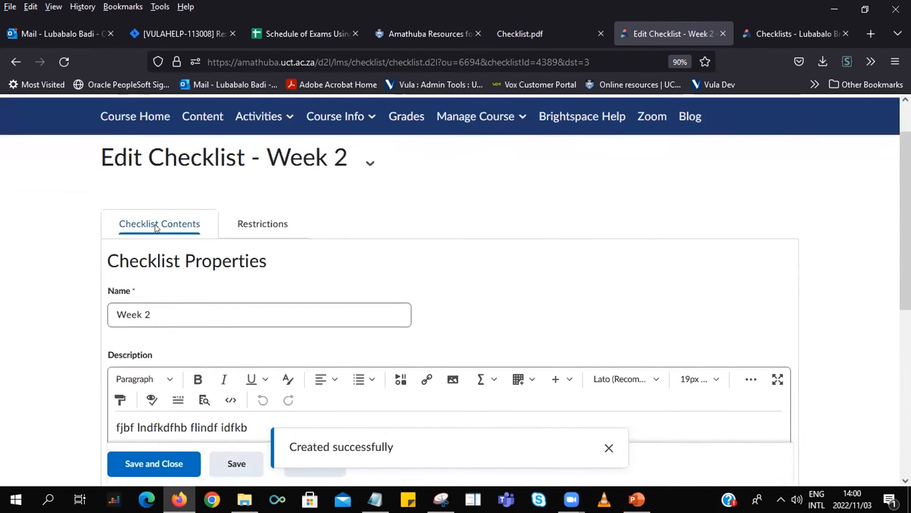
scroll(194, 324, down, 3)
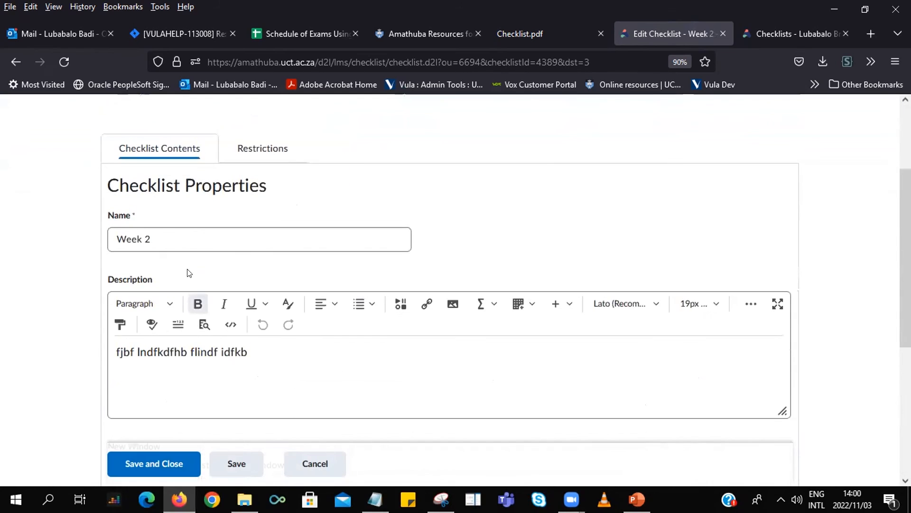
scroll(199, 238, down, 5)
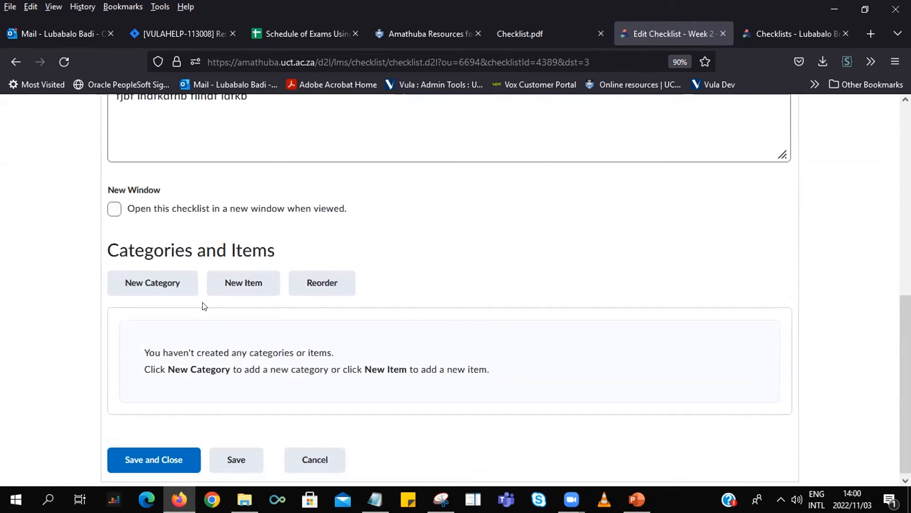
click(245, 284)
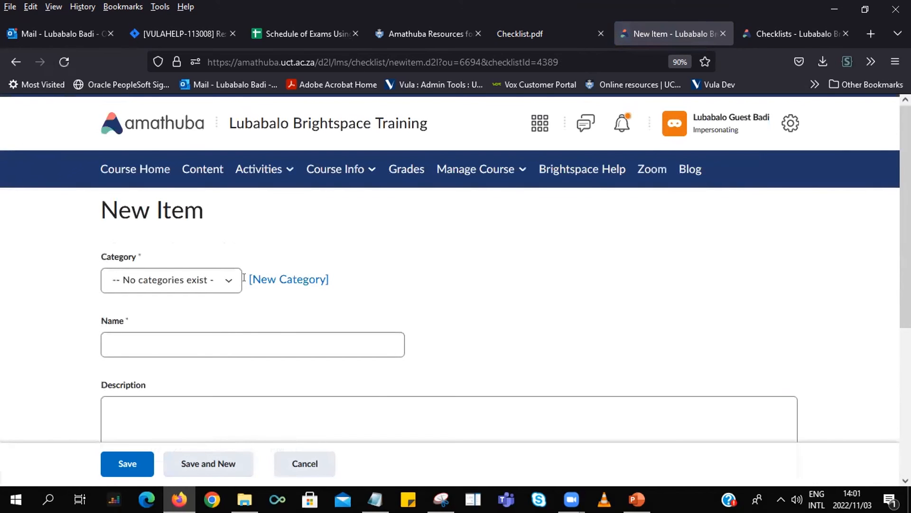
Check the existing categories for the new item and create a category named "Week 2"
click(207, 282)
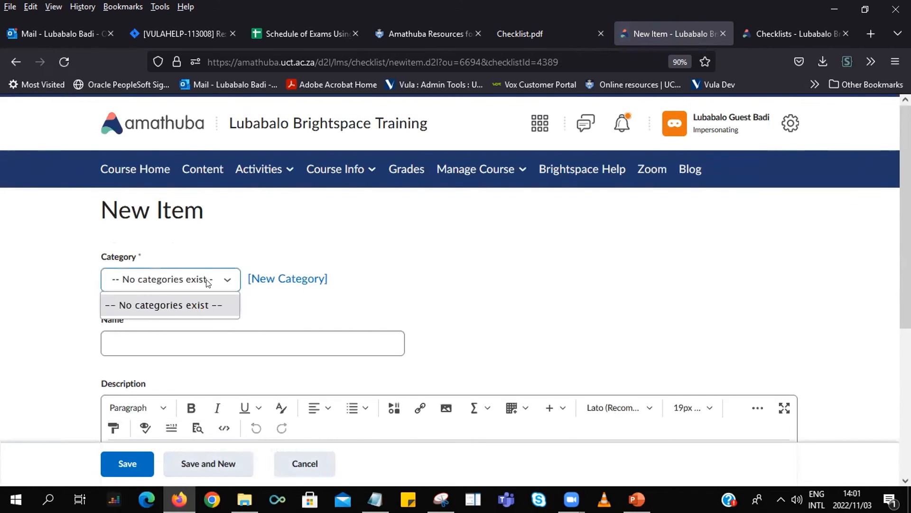
click(636, 291)
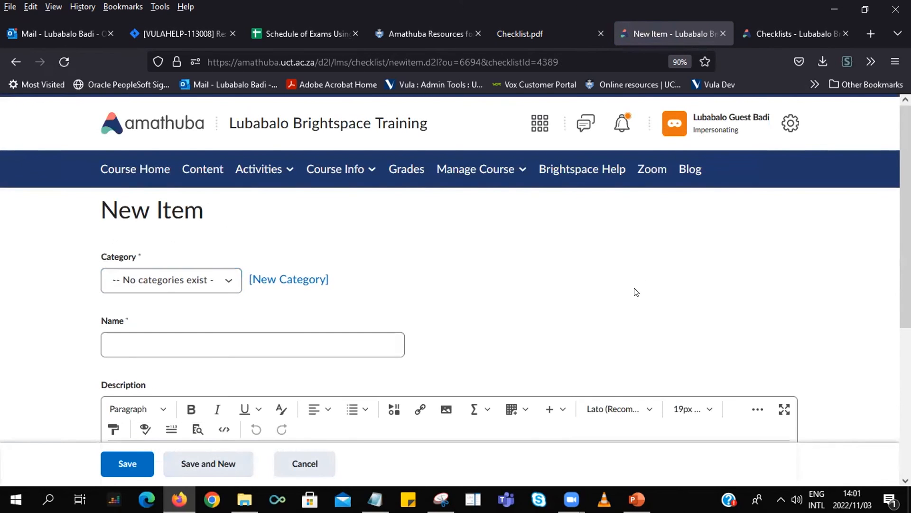
click(161, 281)
click(527, 310)
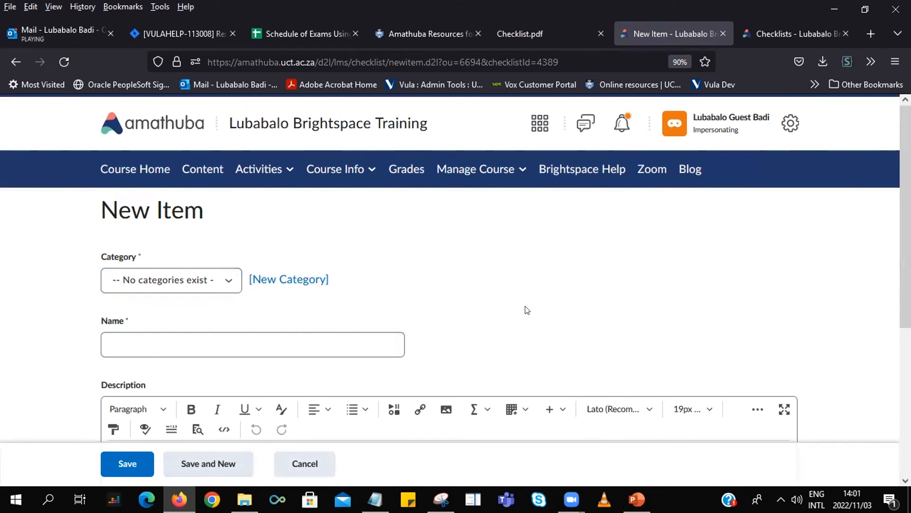
click(291, 282)
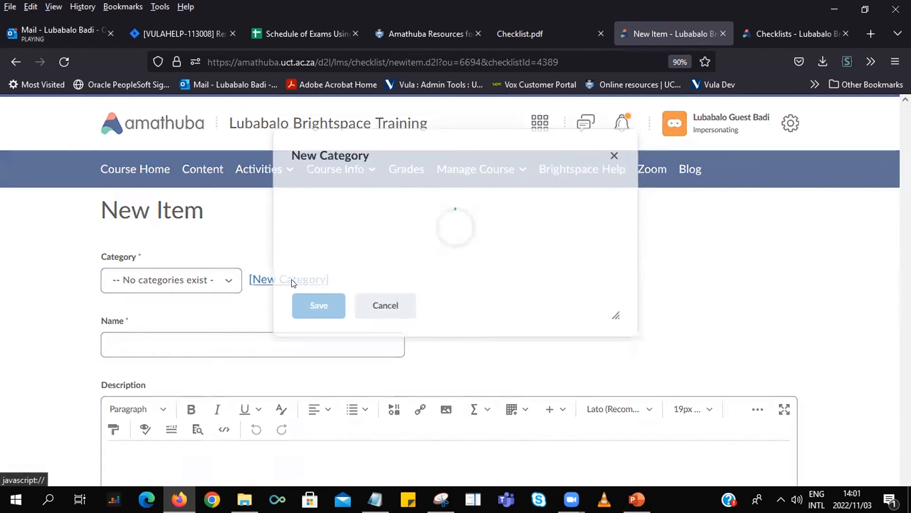
click(372, 230)
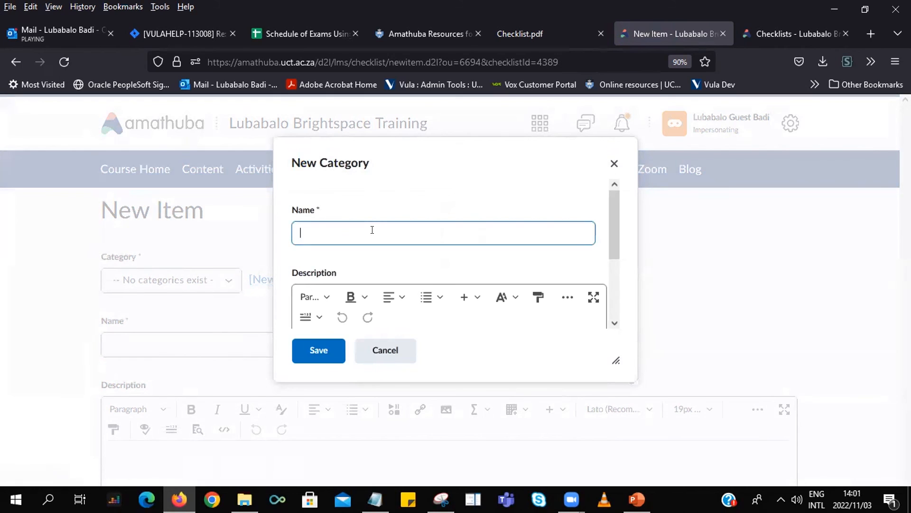
text(Week 2)
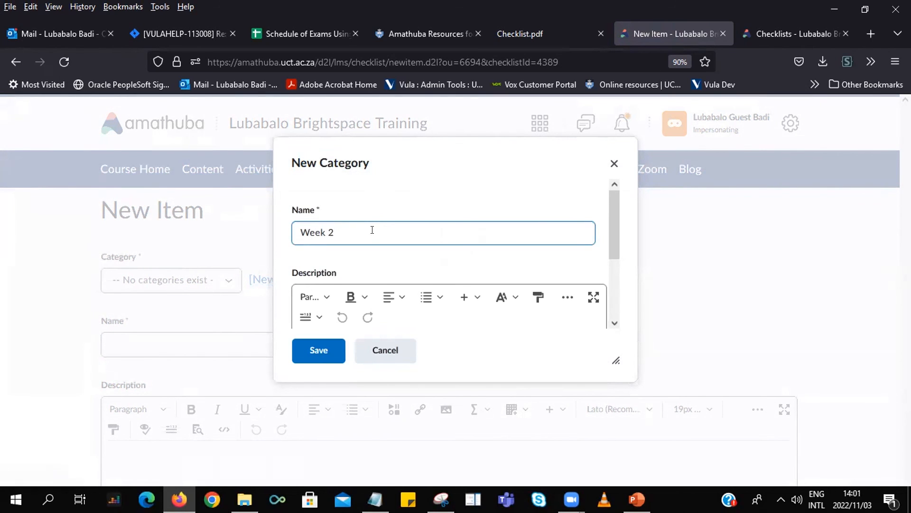
click(317, 356)
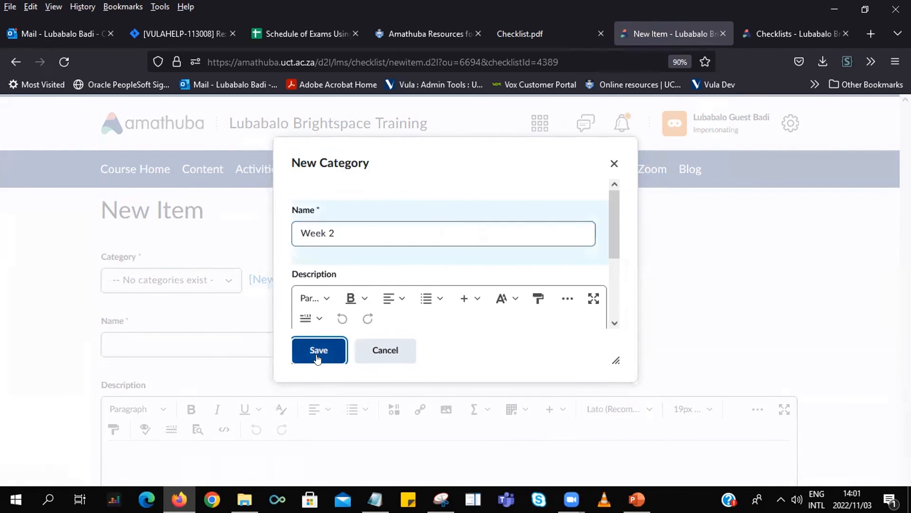
Name the new item "Read course outline" in the Week 2 category and save it without a description or due date
scroll(285, 285, down, 4)
click(200, 143)
scroll(260, 218, up, 1)
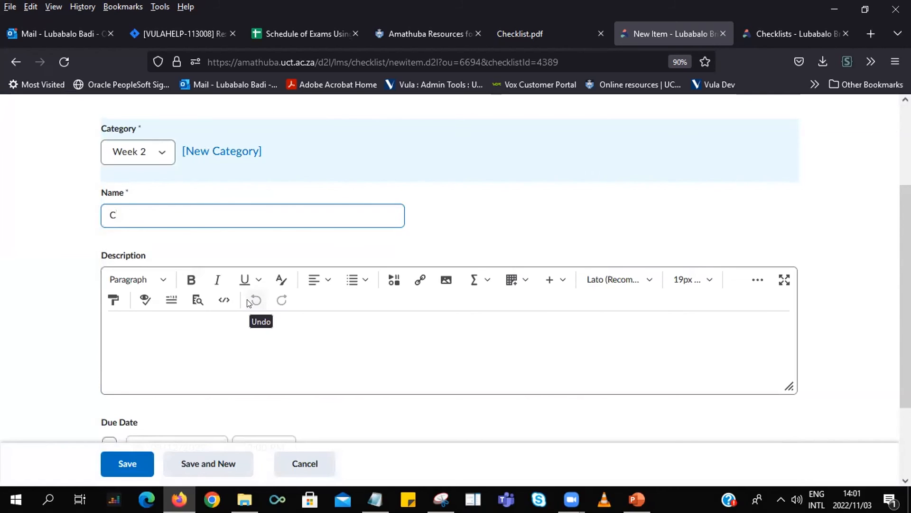
key(BackSpace)
text(Read course outline)
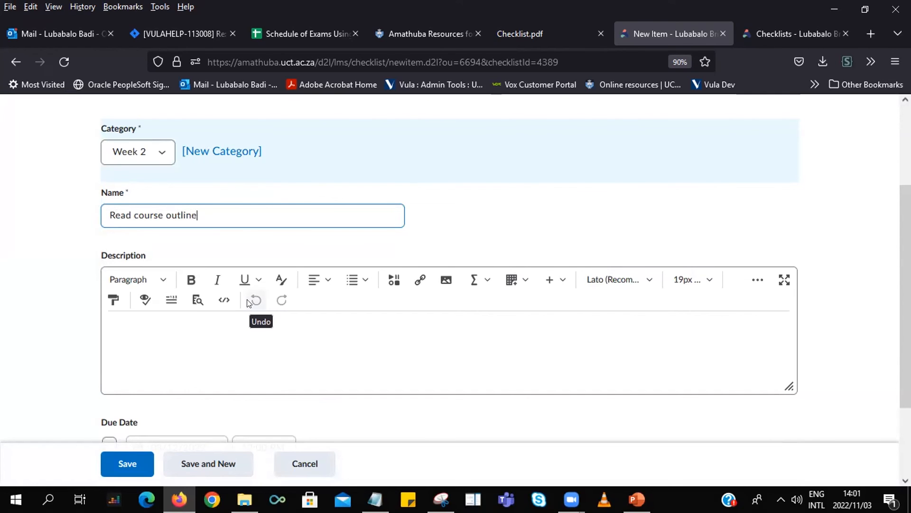
scroll(261, 294, down, 1)
click(276, 273)
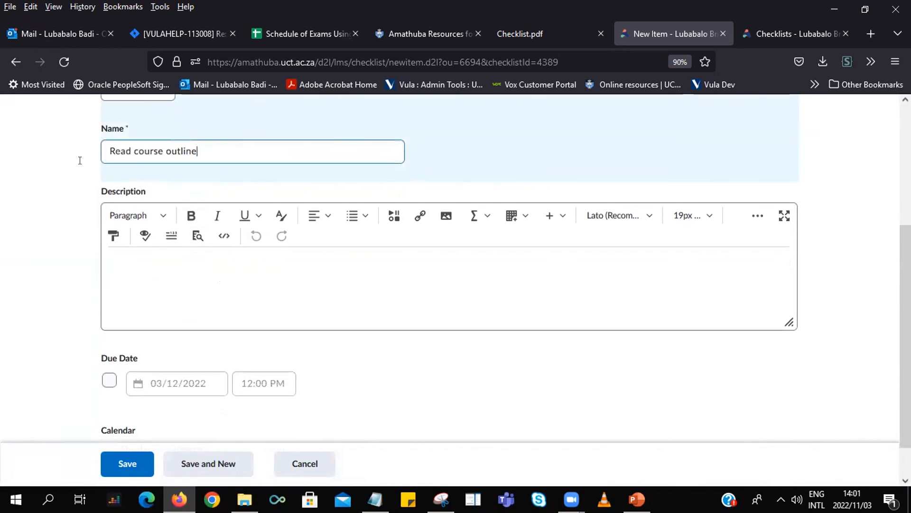
key(ctrl+a)
click(231, 298)
scroll(230, 299, down, 1)
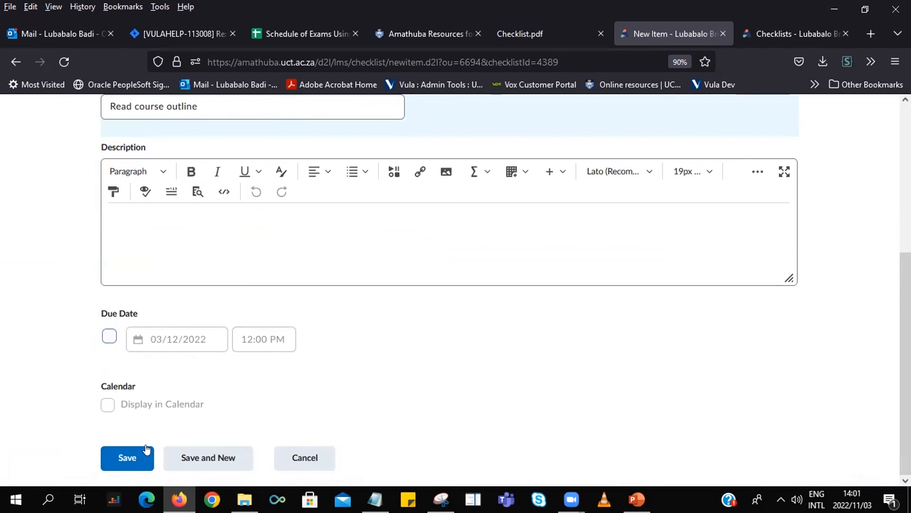
click(130, 457)
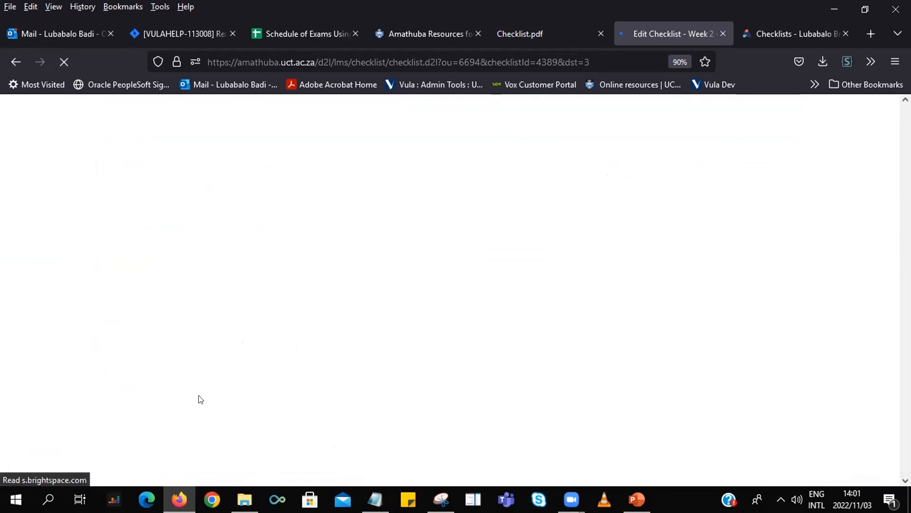
Start another new item for the Week 2 checklist
scroll(220, 396, down, 8)
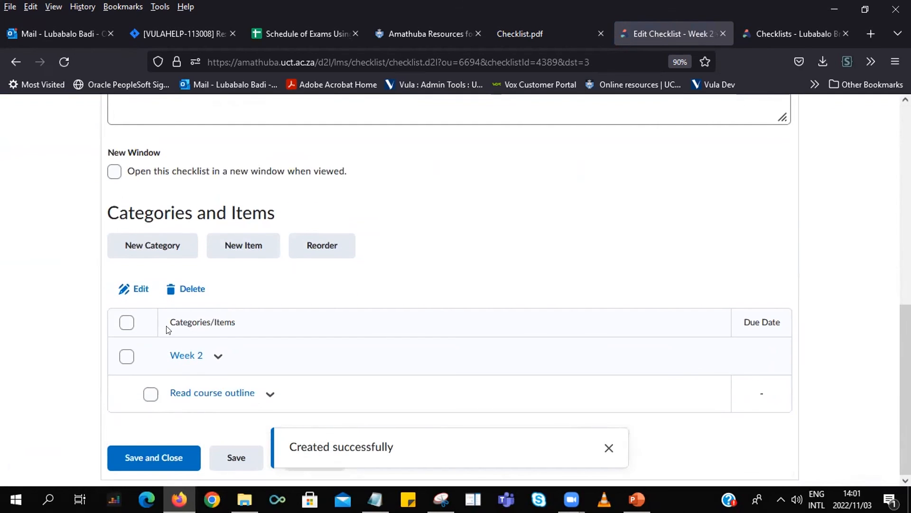
click(234, 250)
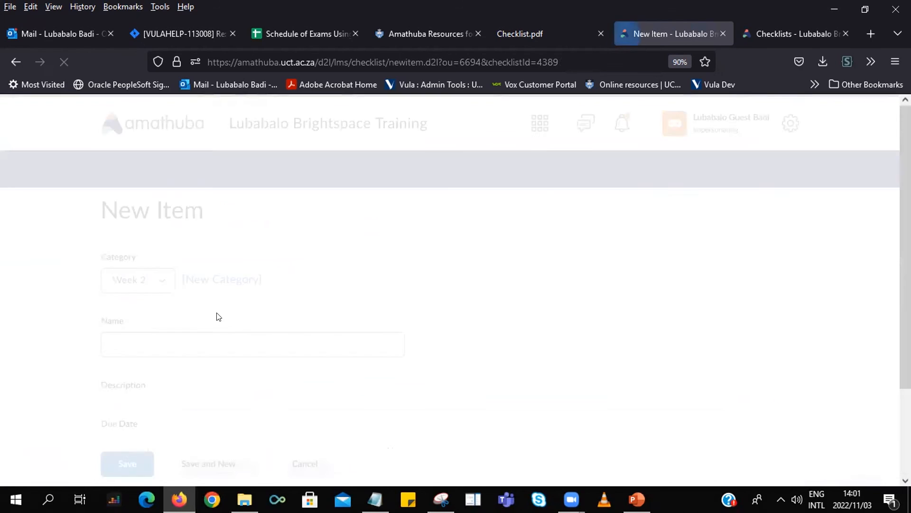
click(168, 340)
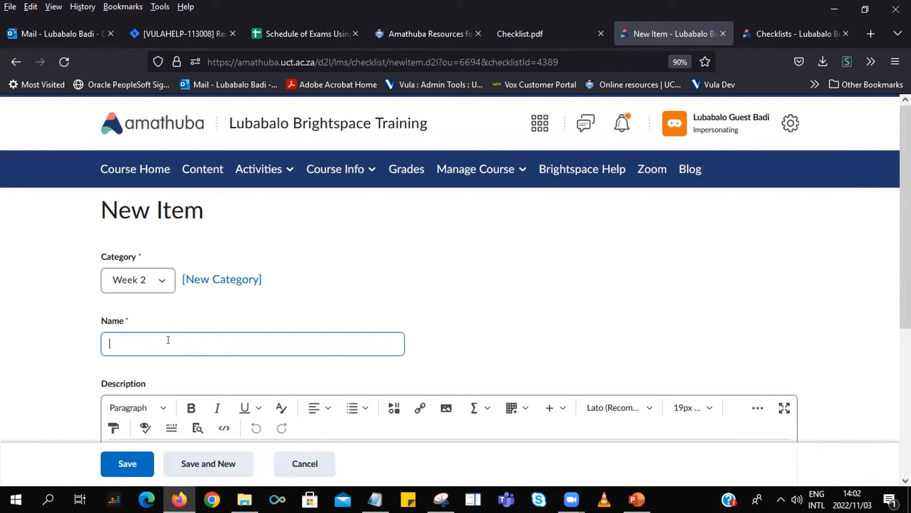
text(Posted in)
key(BackSpace)
key(BackSpace)
key(BackSpace)
key(BackSpace)
key(BackSpace)
text(bout m)
key(BackSpace)
key(BackSpace)
key(BackSpace)
key(BackSpace)
key(BackSpace)
key(BackSpace)
key(BackSpace)
key(BackSpace)
key(BackSpace)
key(BackSpace)
key(BackSpace)
key(BackSpace)
key(BackSpace)
key(BackSpace)
Name the second item "Introduced yourself on Padlet" and save it in the Week 2 category
text(Introduced)
text( your)
text(slef)
key(BackSpace)
key(BackSpace)
text(elf on W)
key(BackSpace)
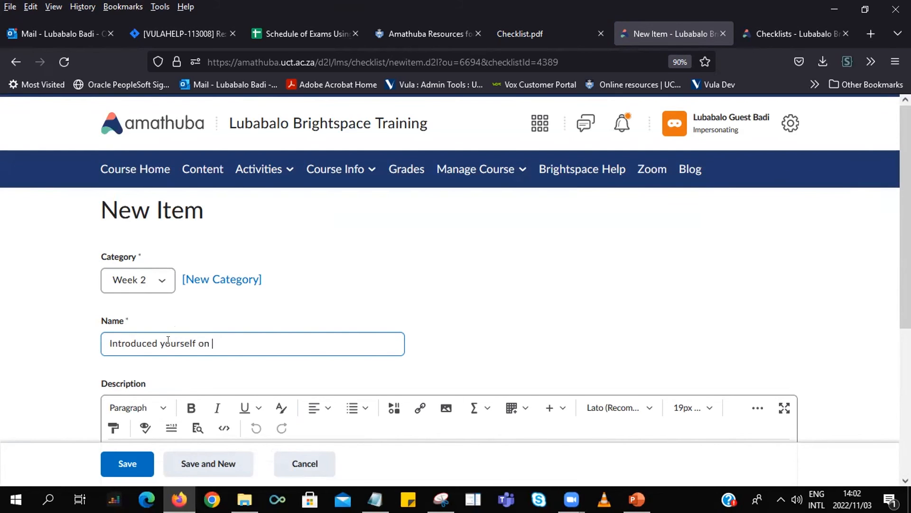
text(Padlet)
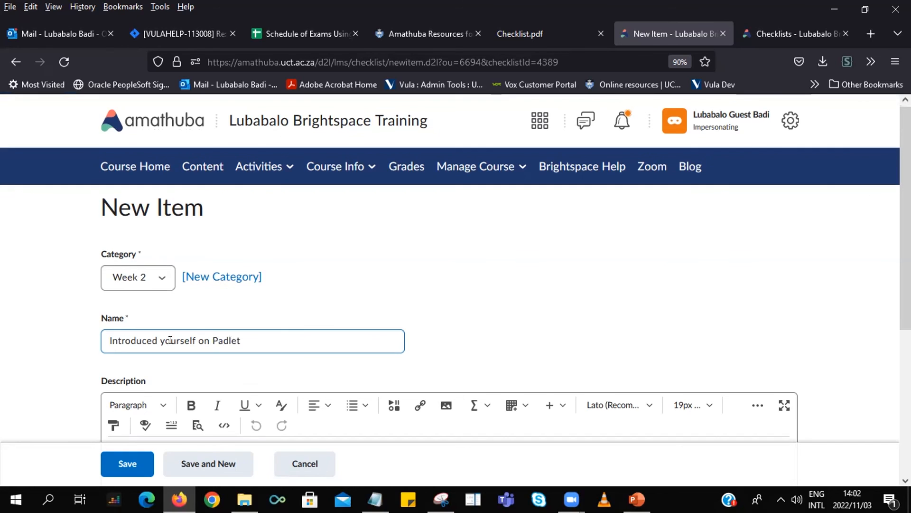
scroll(157, 399, down, 5)
click(125, 454)
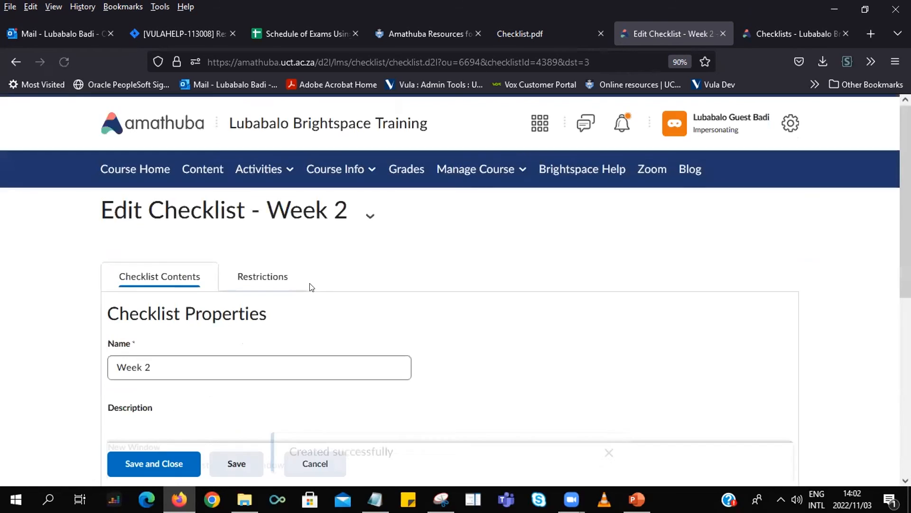
Save and close the Week 2 checklist, and go to the course's Content area
scroll(309, 284, down, 10)
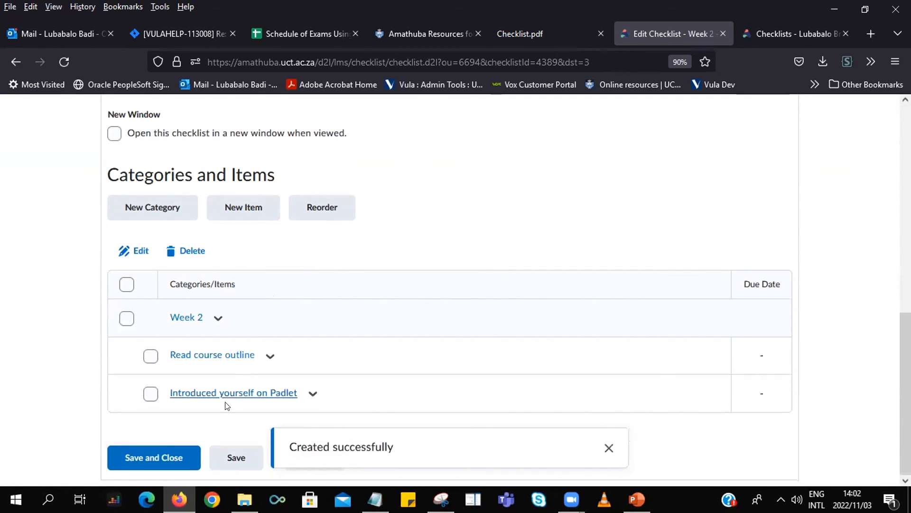
click(147, 460)
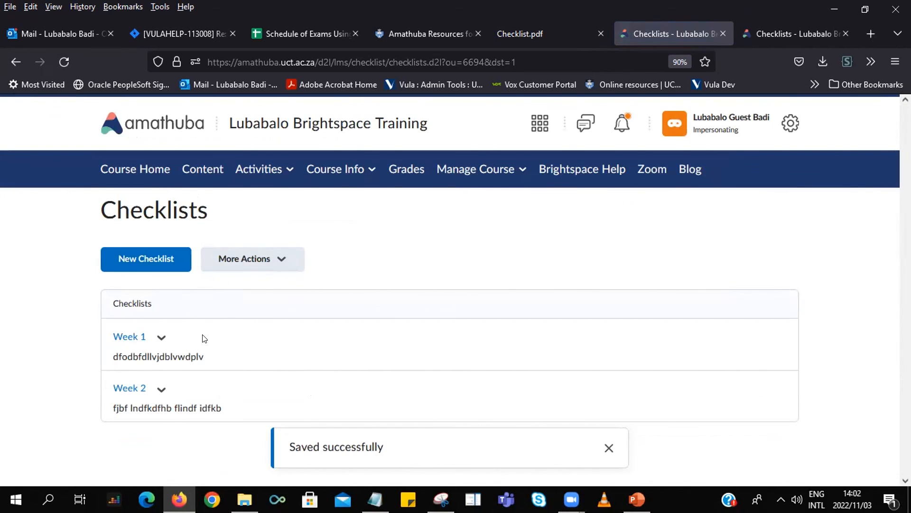
click(206, 170)
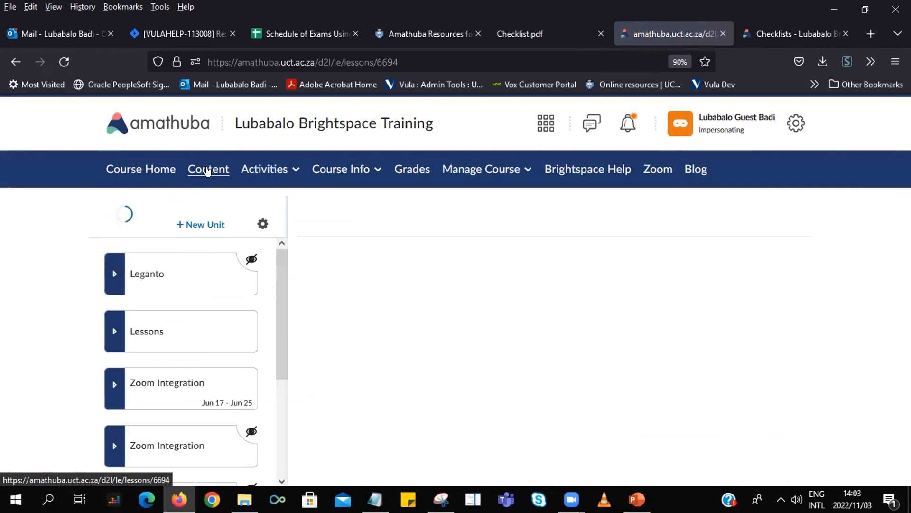
click(232, 261)
scroll(114, 349, down, 3)
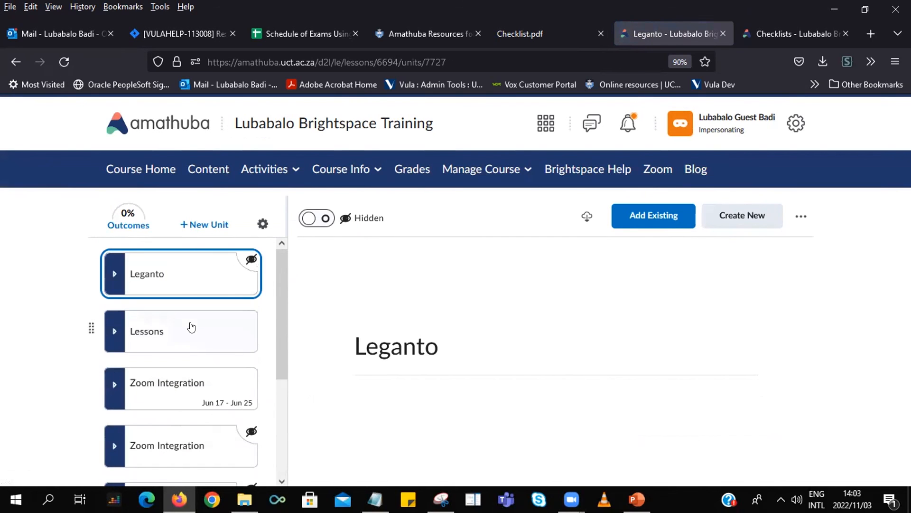
Create a new unit named "Week 2 Checklist" with the placeholder description "fedfsdfdvwfdsvsdvdwfd", and save and close it
click(207, 223)
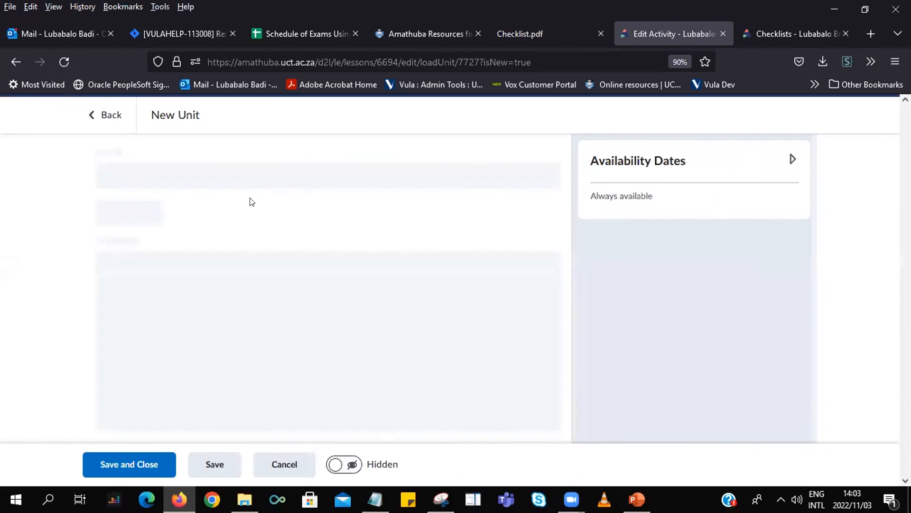
text(Week 2 Checklist)
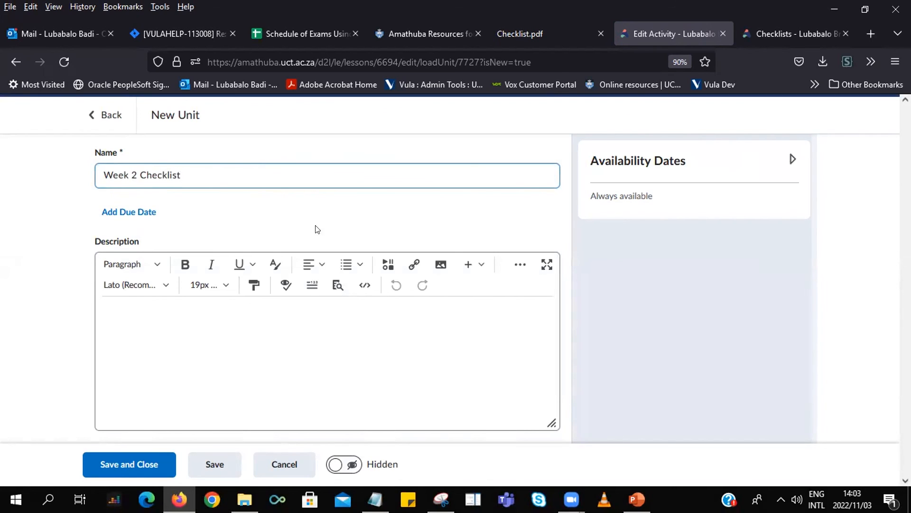
click(285, 361)
text(fedfsdfdvwfdsvsdvdwfd)
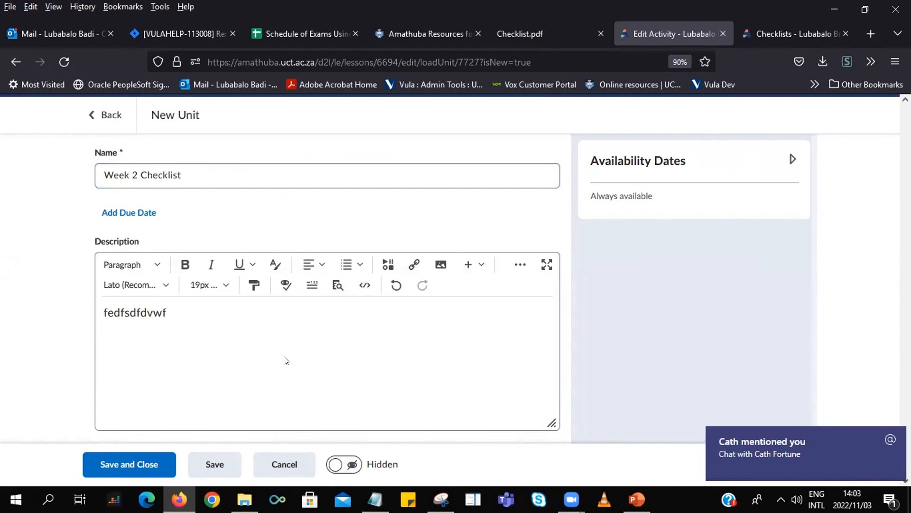
click(127, 465)
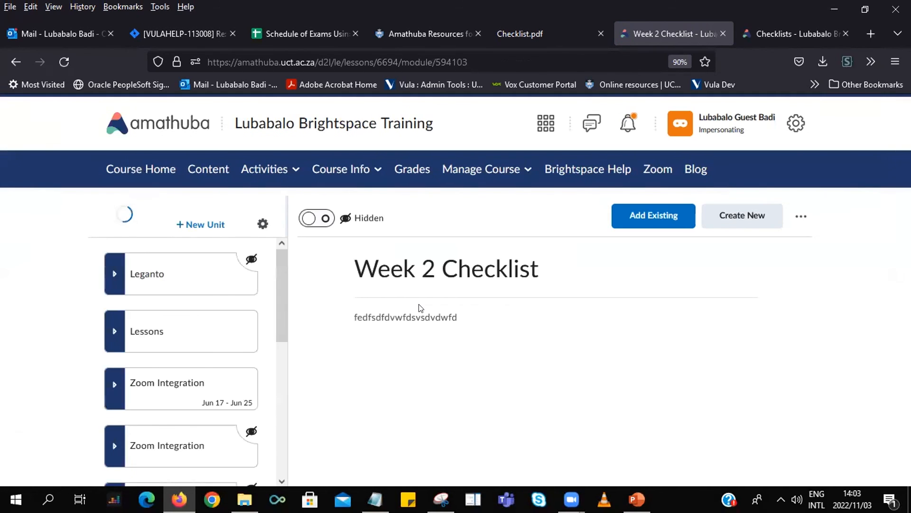
Add the existing Week 2 checklist to the Week 2 Checklist unit
click(655, 223)
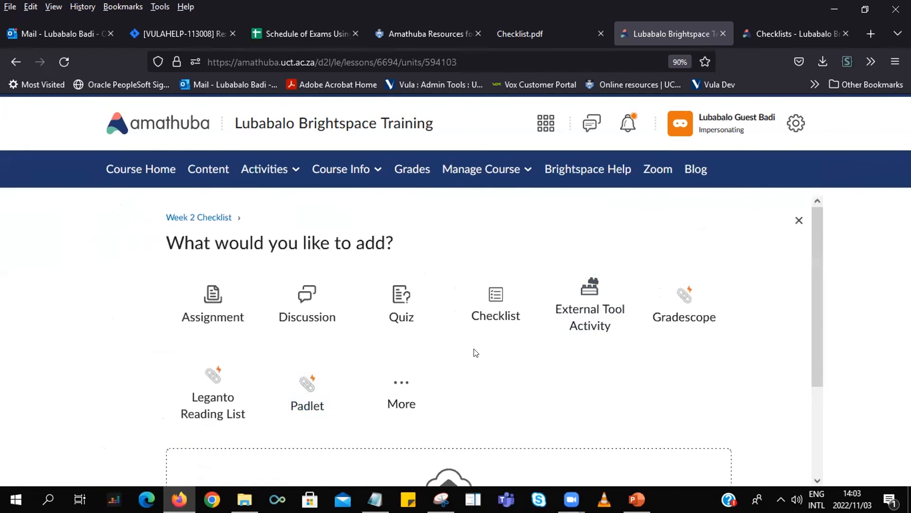
click(495, 305)
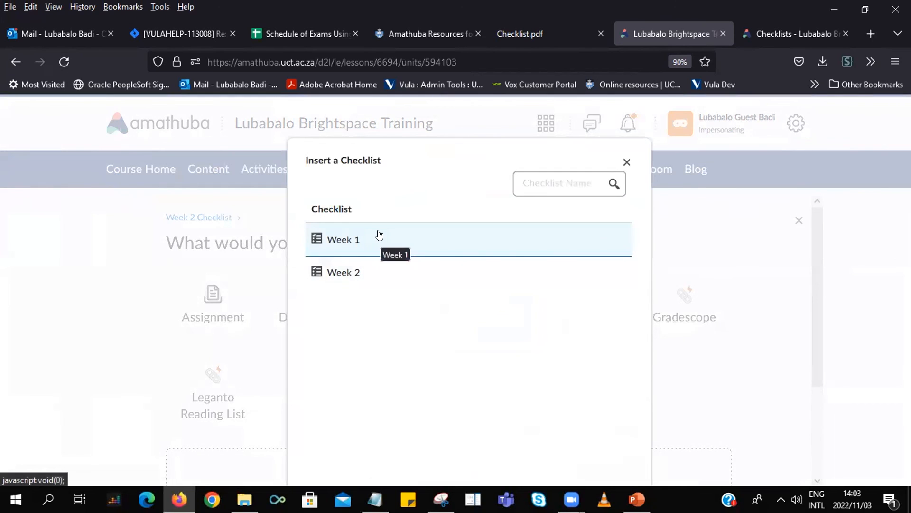
click(389, 272)
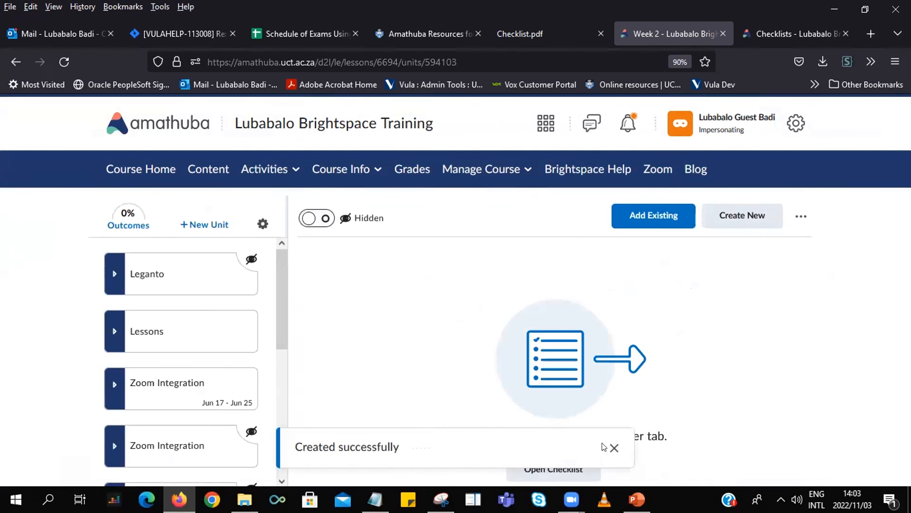
click(611, 448)
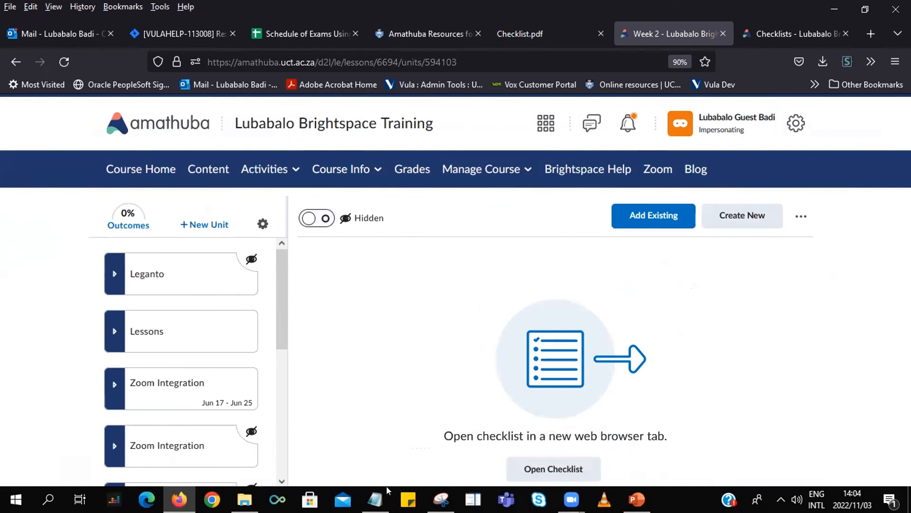
Open the Week 2 checklist from its unit, review its category and items, and leave without saving
scroll(177, 429, down, 5)
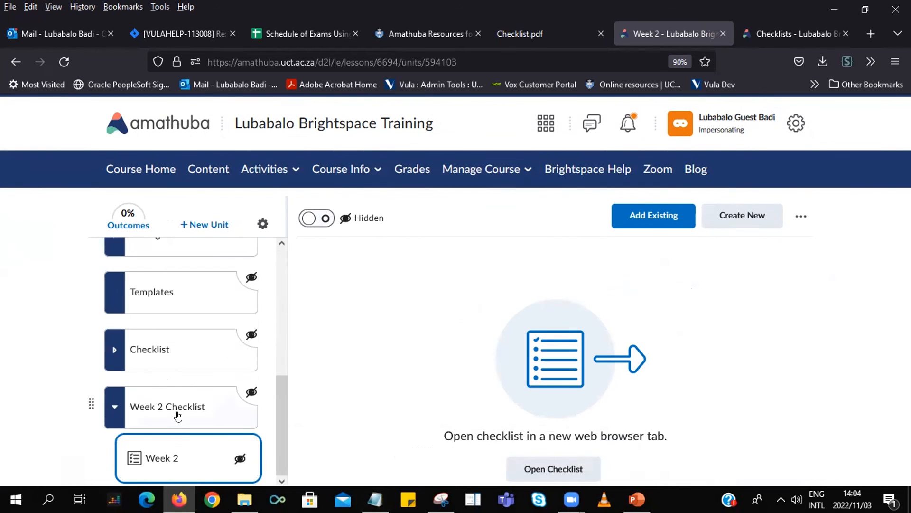
click(164, 455)
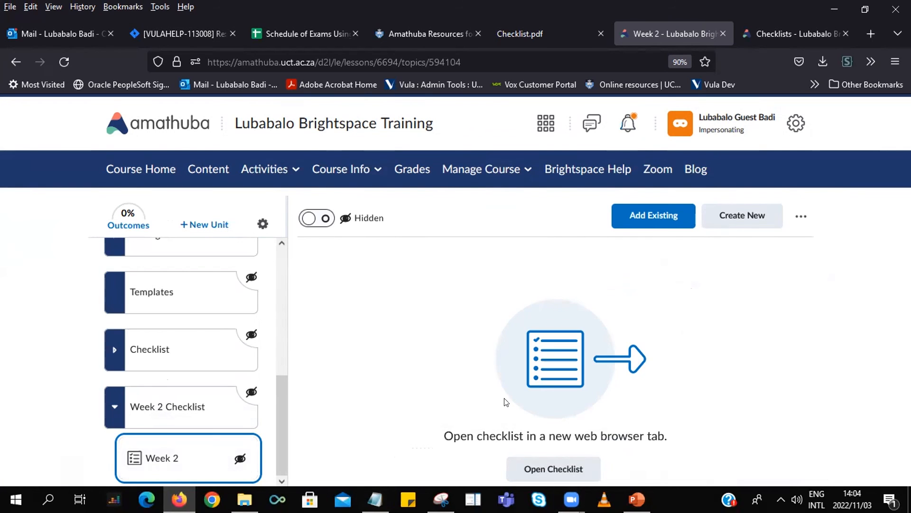
click(554, 474)
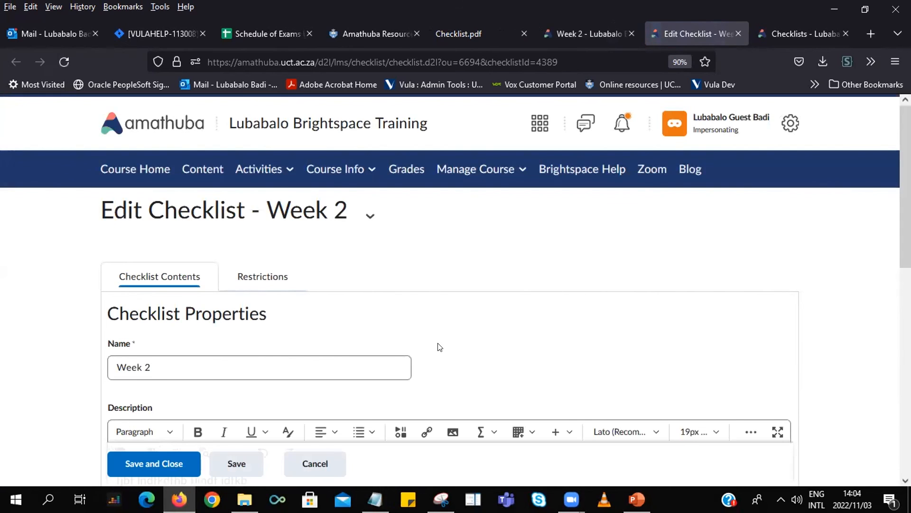
scroll(163, 250, down, 10)
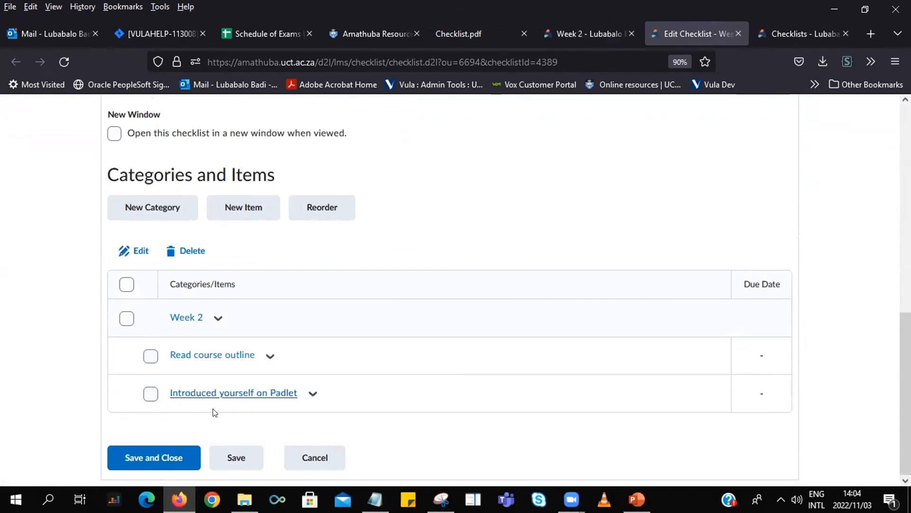
click(316, 457)
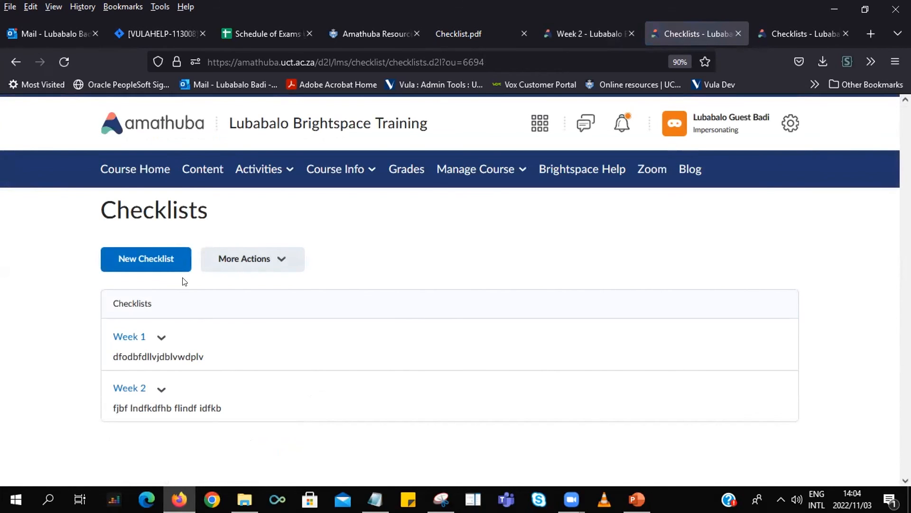
Open the Week 2 checklist for editing and view its restrictions
click(126, 390)
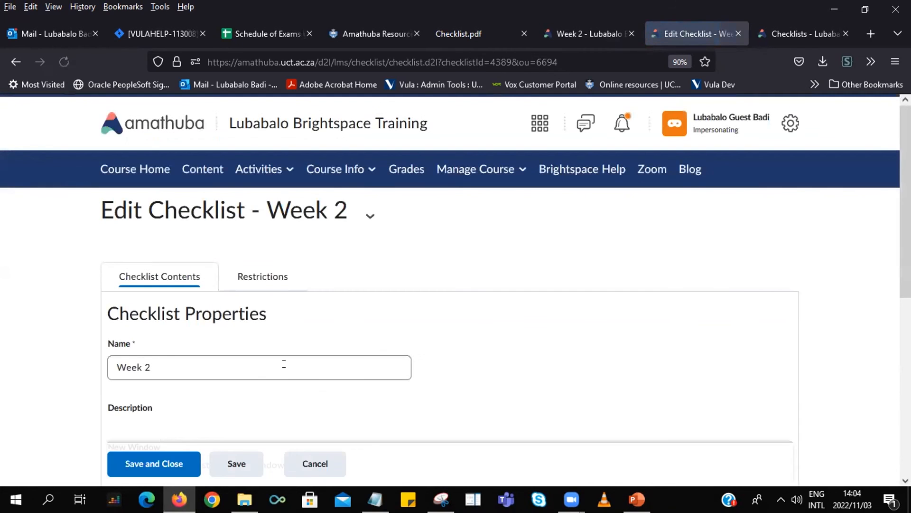
click(261, 276)
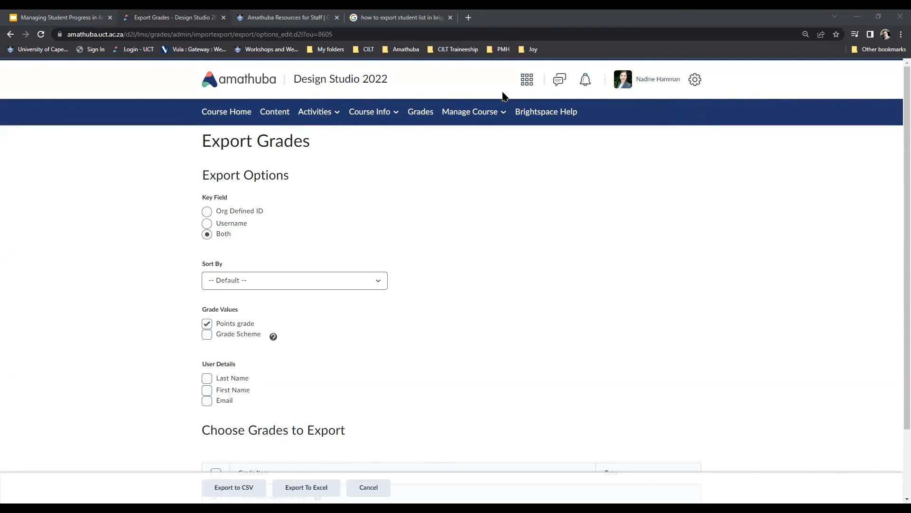
Open the grade export options from the Enter Grades view of the Design Studio 2022 course
click(419, 113)
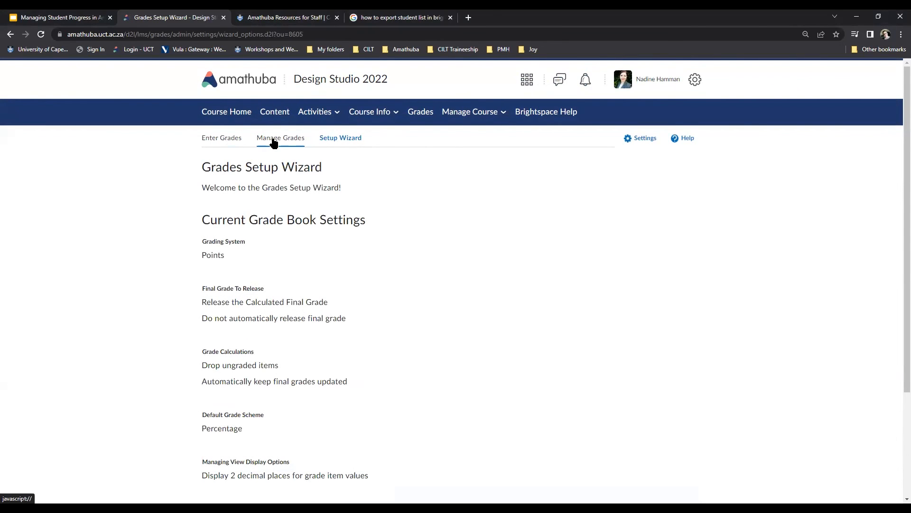
click(217, 141)
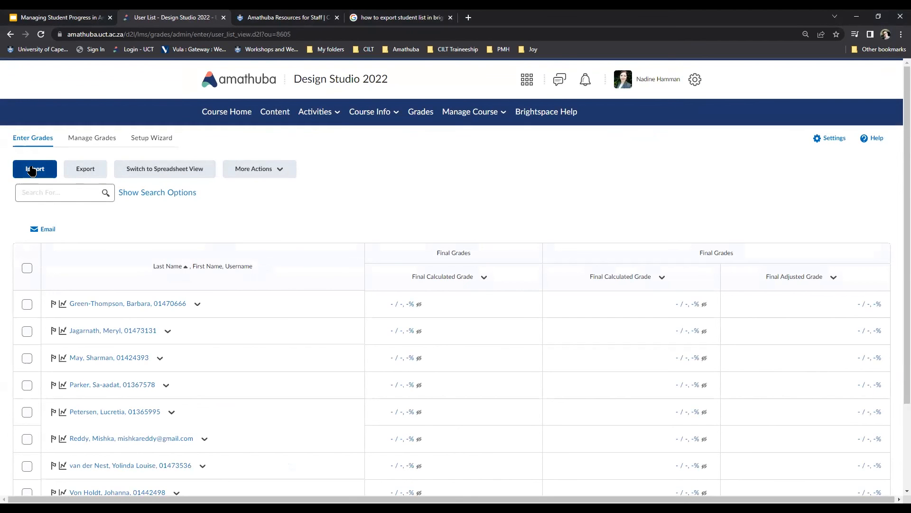
click(93, 172)
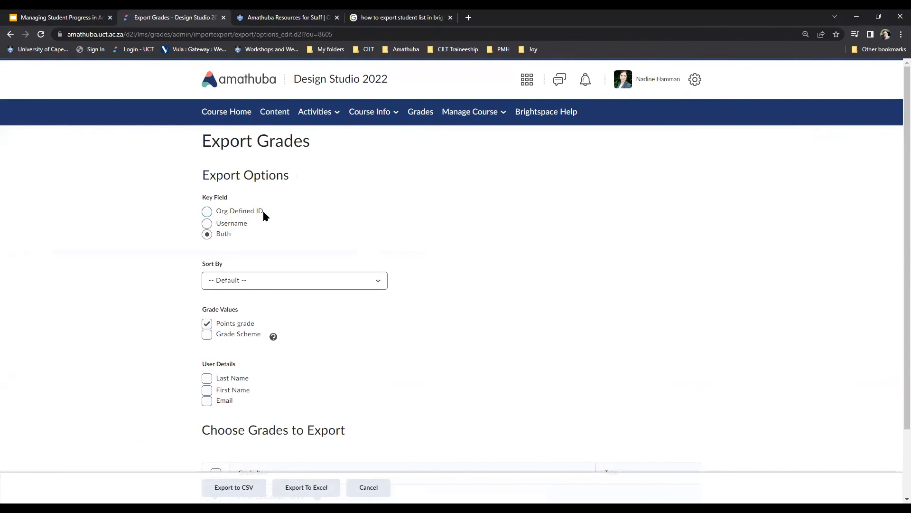
Configure the grade export with key field Both, sorting by First Name, Last Name, Org Defined ID, Username, and Points grade as the grade value
click(206, 211)
click(206, 223)
click(207, 238)
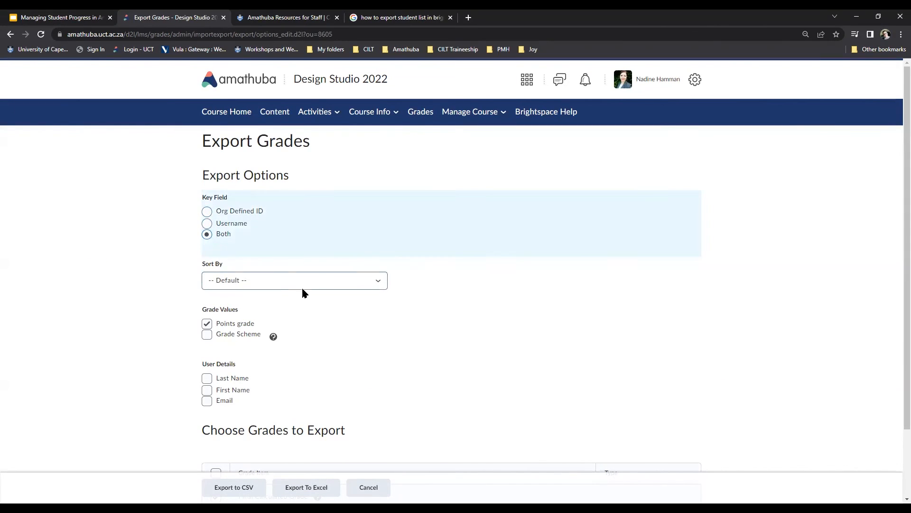
click(382, 283)
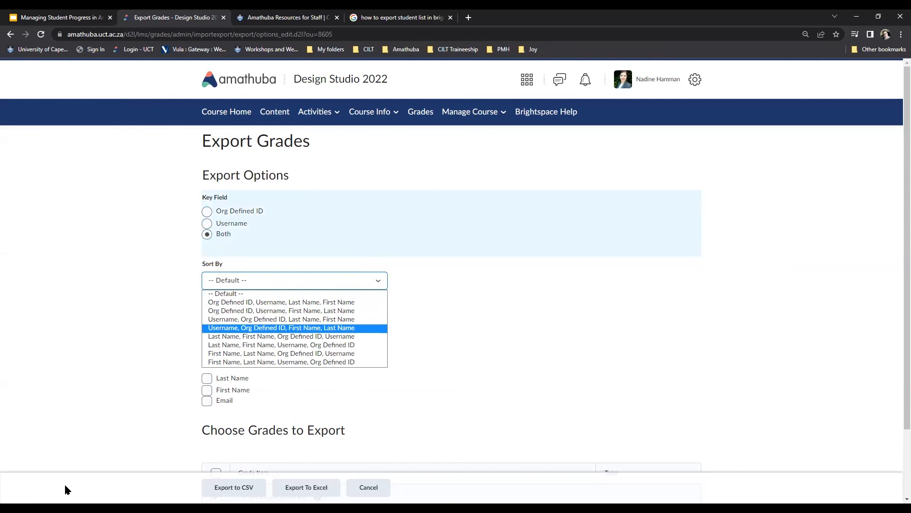
click(309, 355)
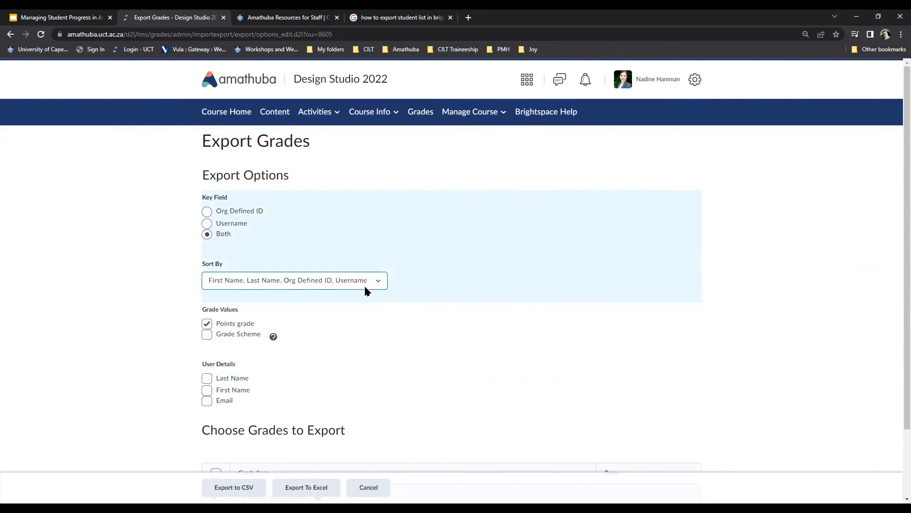
click(207, 325)
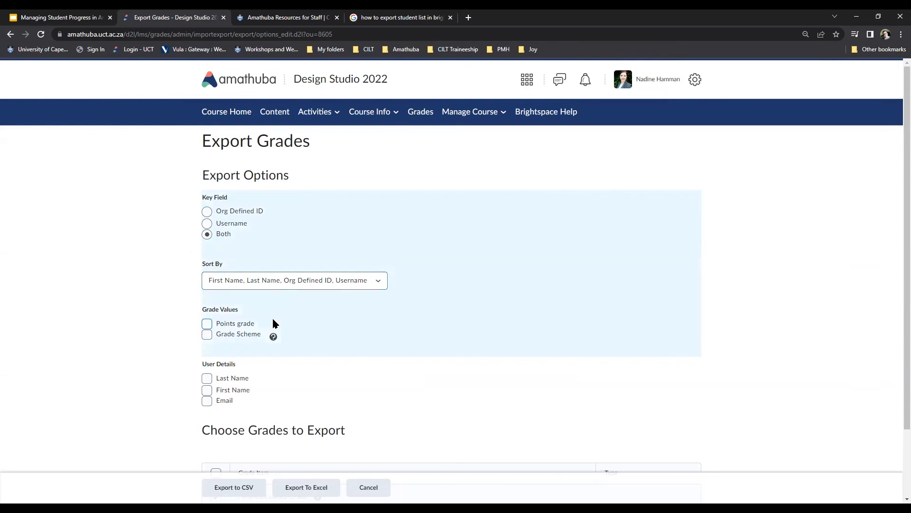
click(207, 324)
scroll(213, 378, down, 2)
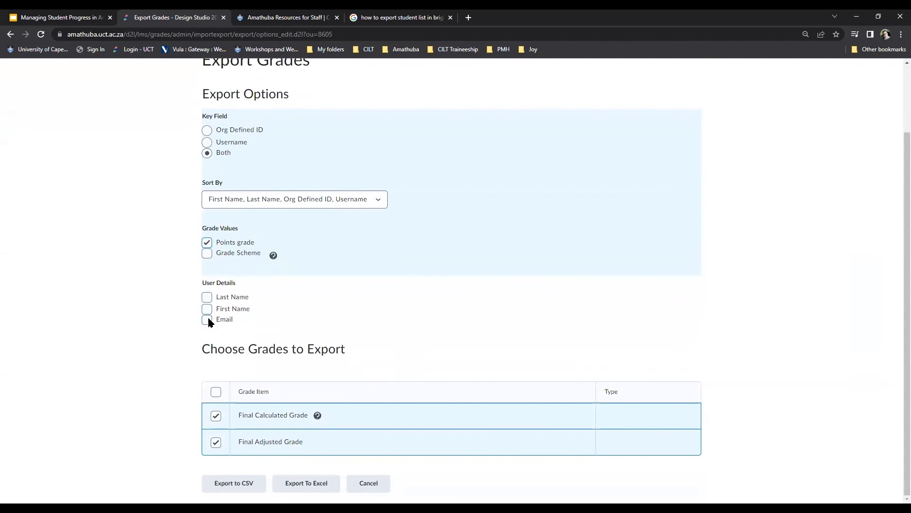